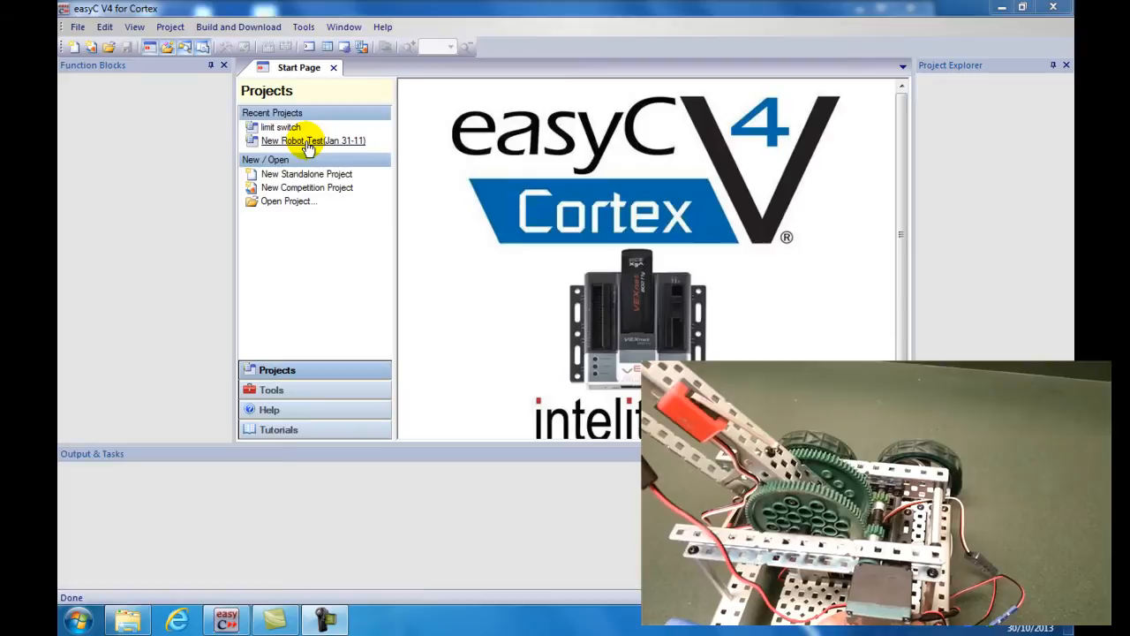
Create a new standalone Autonomous Only Project via File > New Standalone Project
{"action": "left_click", "coordinate": [78, 26]}
{"action": "left_click", "coordinate": [139, 45]}
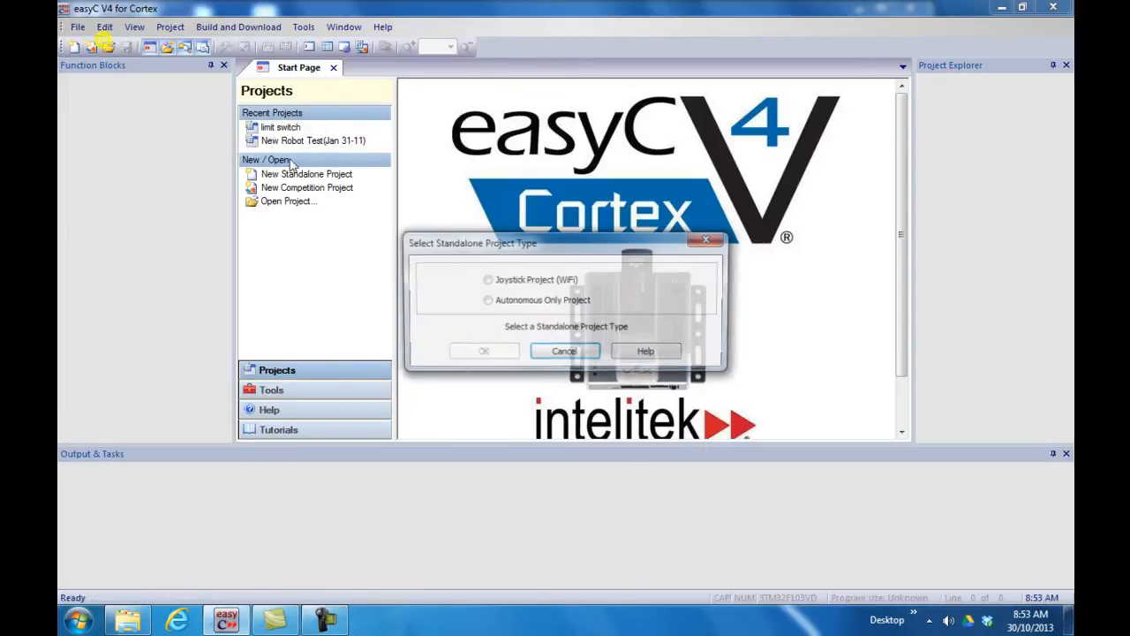
{"action": "left_click", "coordinate": [486, 300]}
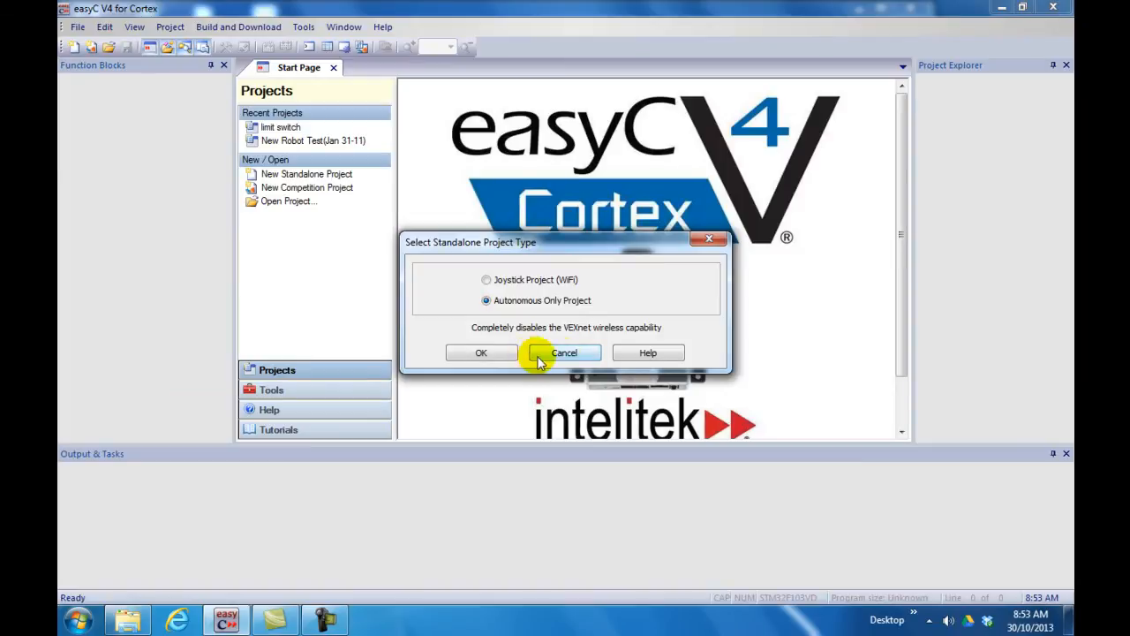
{"action": "left_click", "coordinate": [481, 353]}
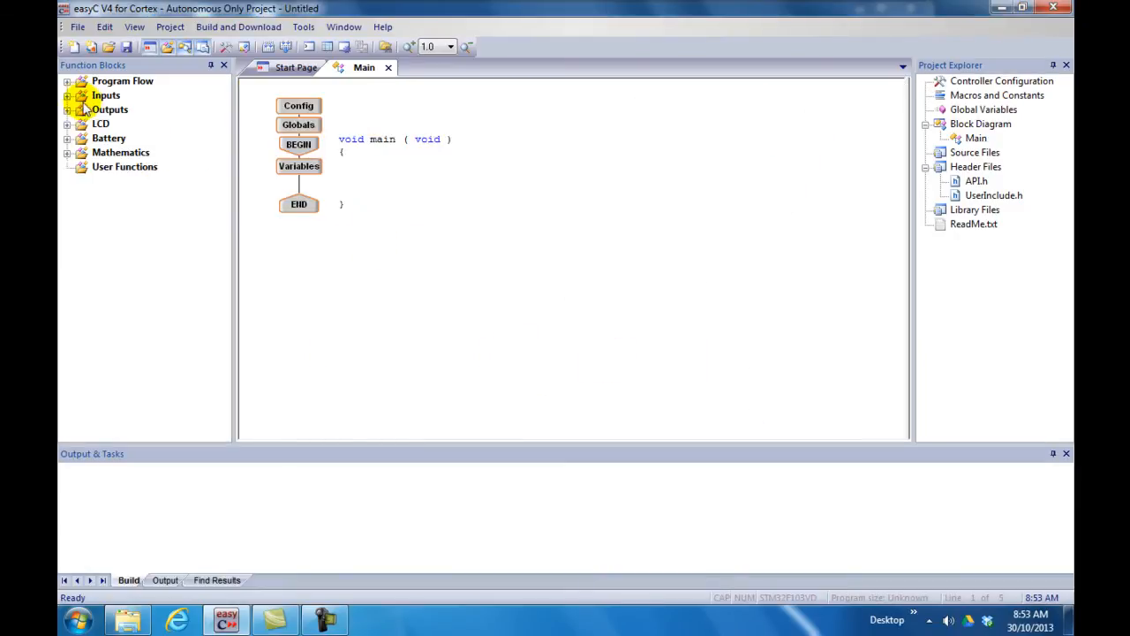
Add a while (1) loop from Program Flow into main before END
{"action": "left_click", "coordinate": [68, 96]}
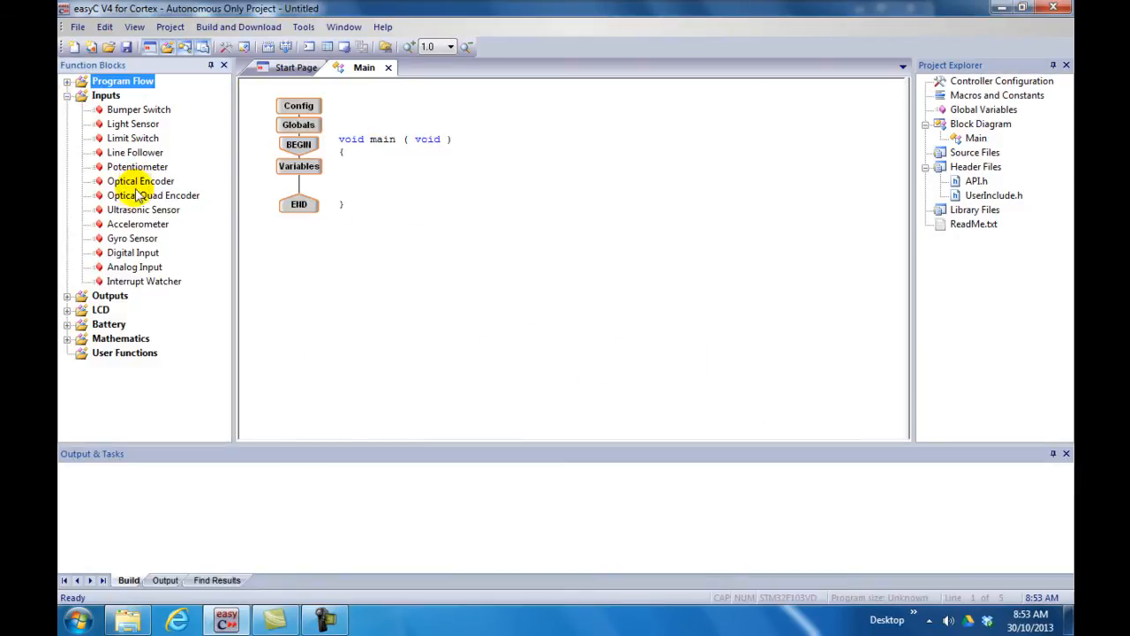
{"action": "left_click", "coordinate": [68, 81]}
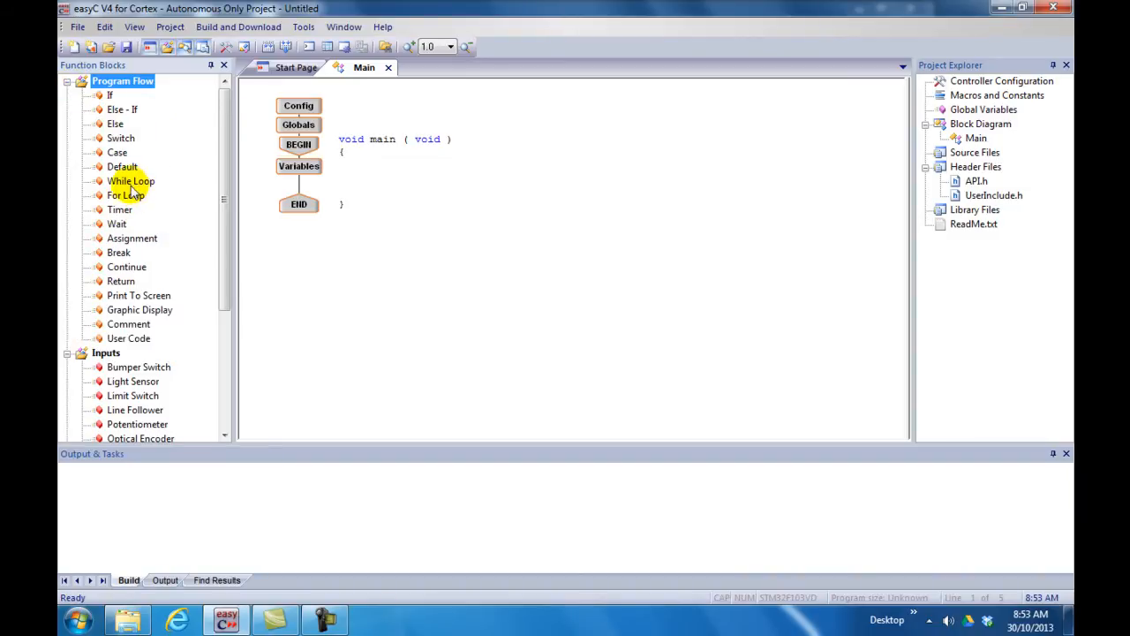
{"action": "left_click_drag", "start_coordinate": [130, 182], "coordinate": [300, 190]}
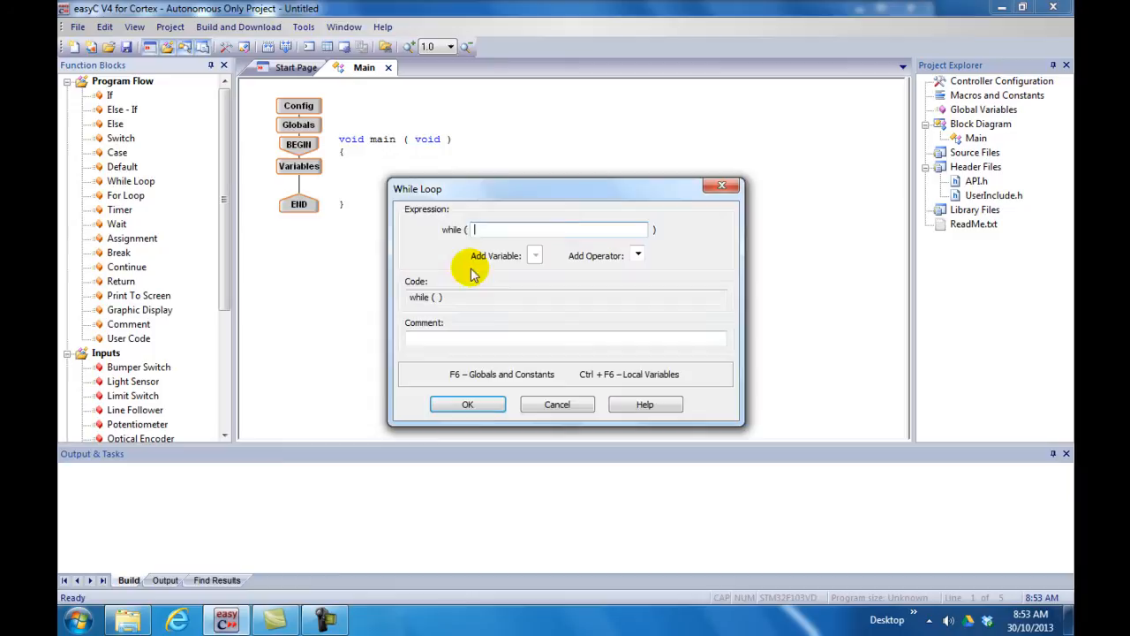
{"action": "type", "text": "1"}
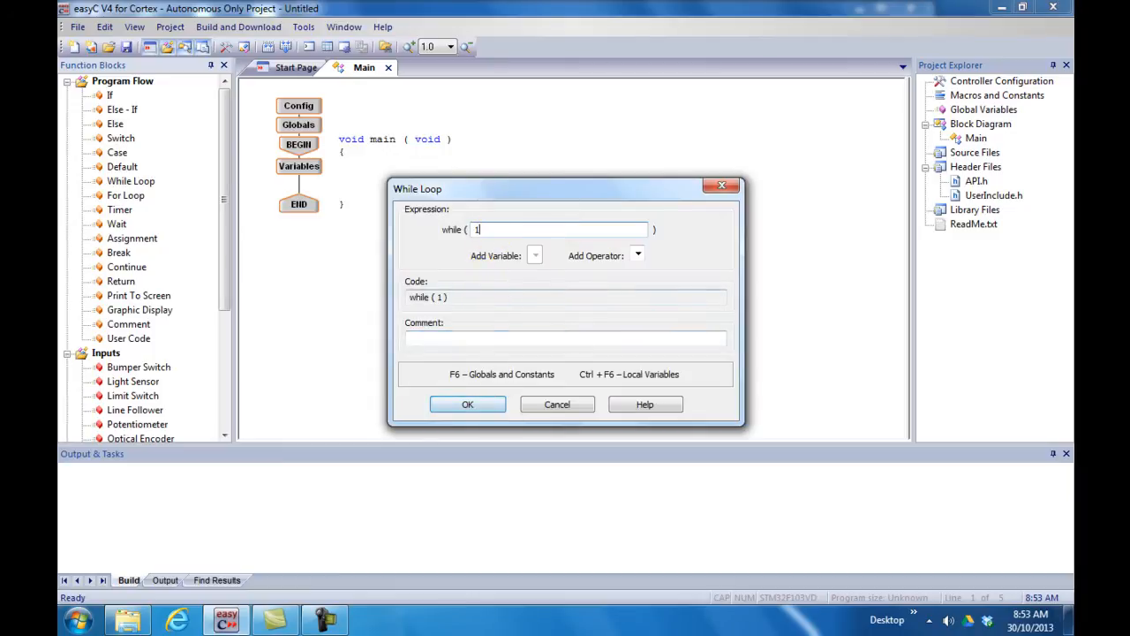
{"action": "key", "text": "Return"}
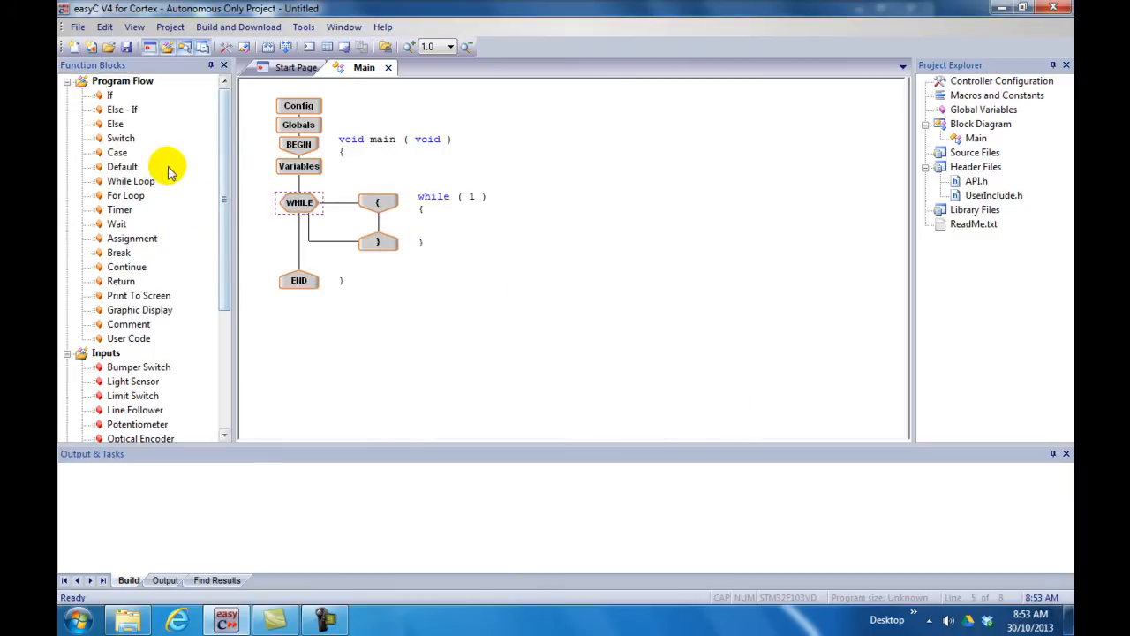
Place an if (1) block followed by an else block inside the while loop
{"action": "left_click_drag", "start_coordinate": [109, 95], "coordinate": [378, 221]}
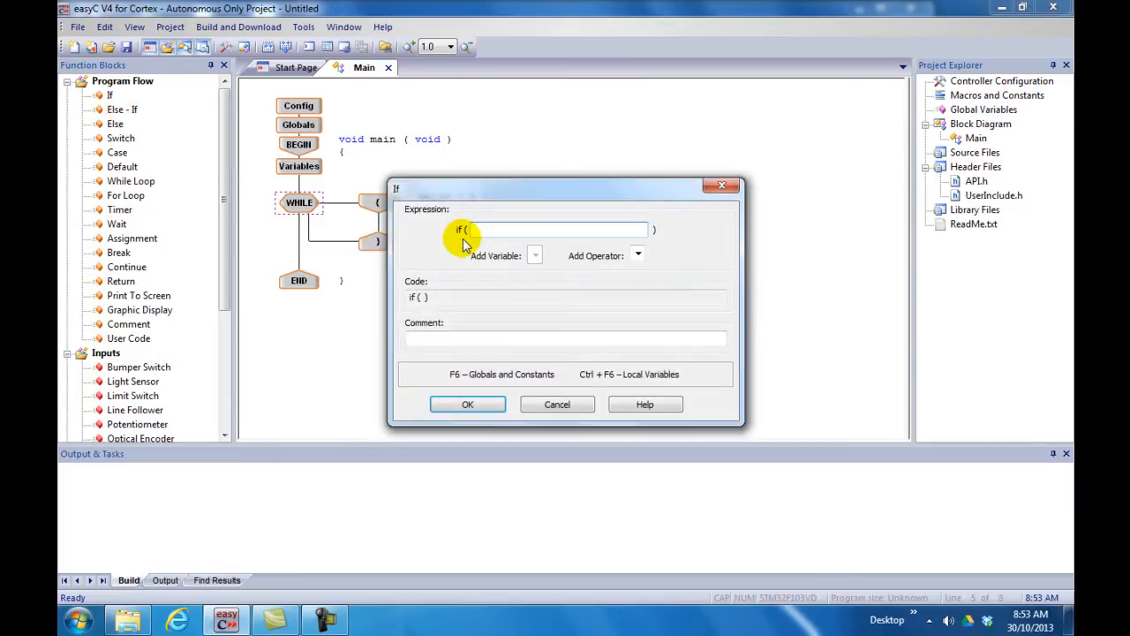
{"action": "key", "text": "Return"}
{"action": "key", "text": "Return"}
{"action": "type", "text": "1"}
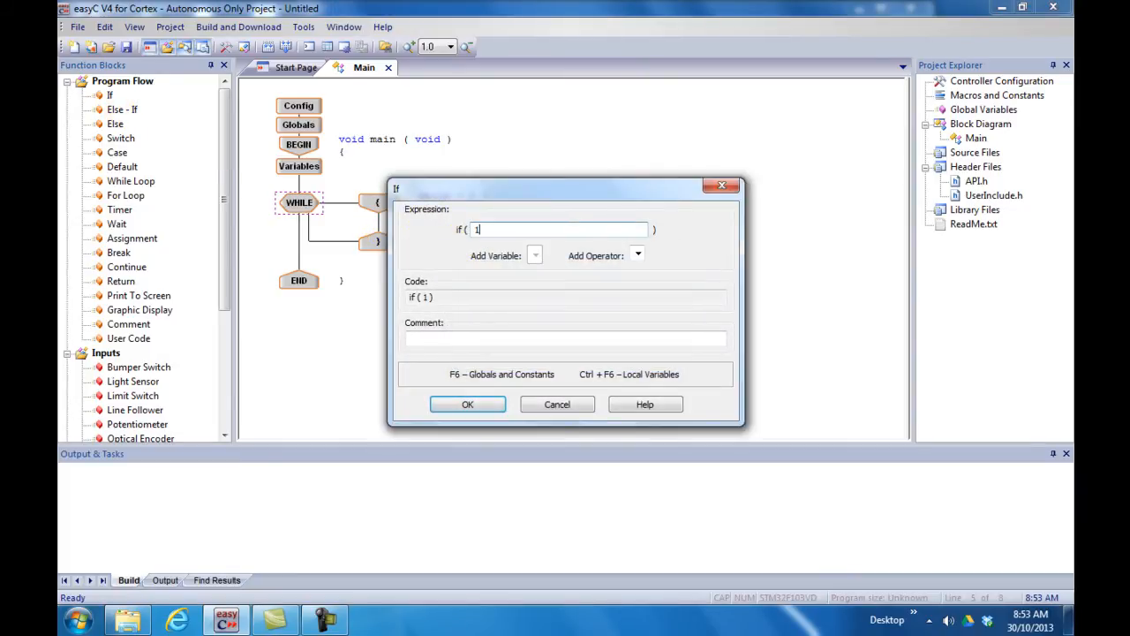
{"action": "key", "text": "Return"}
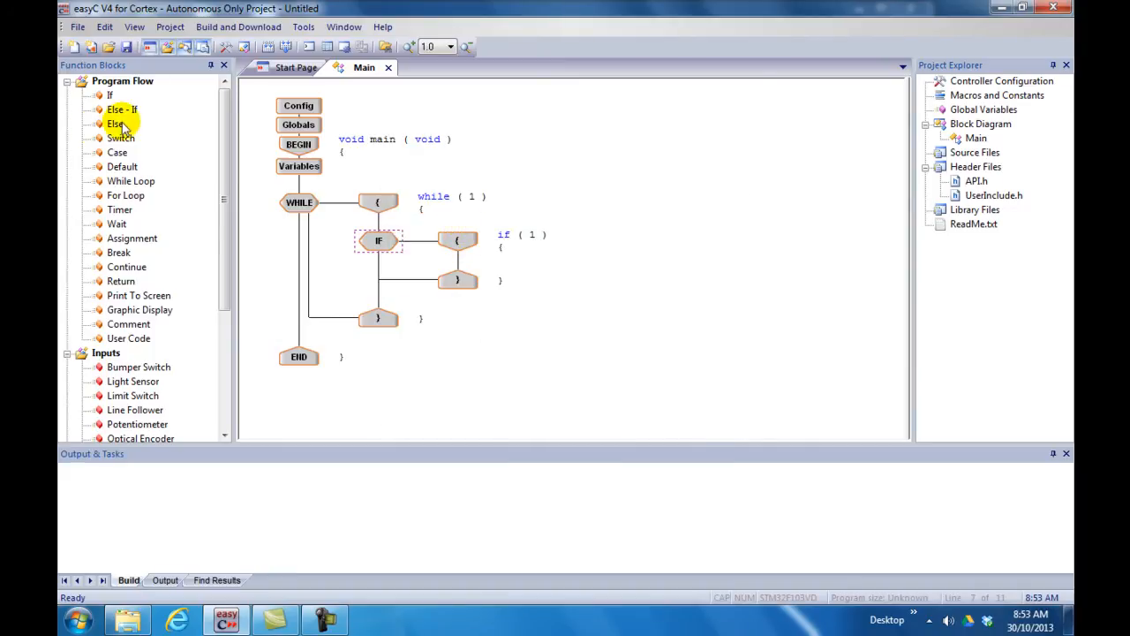
{"action": "mouse_move", "coordinate": [115, 124]}
{"action": "left_mouse_down"}
{"action": "mouse_move", "coordinate": [200, 156]}
{"action": "mouse_move", "coordinate": [378, 287]}
{"action": "left_mouse_up"}
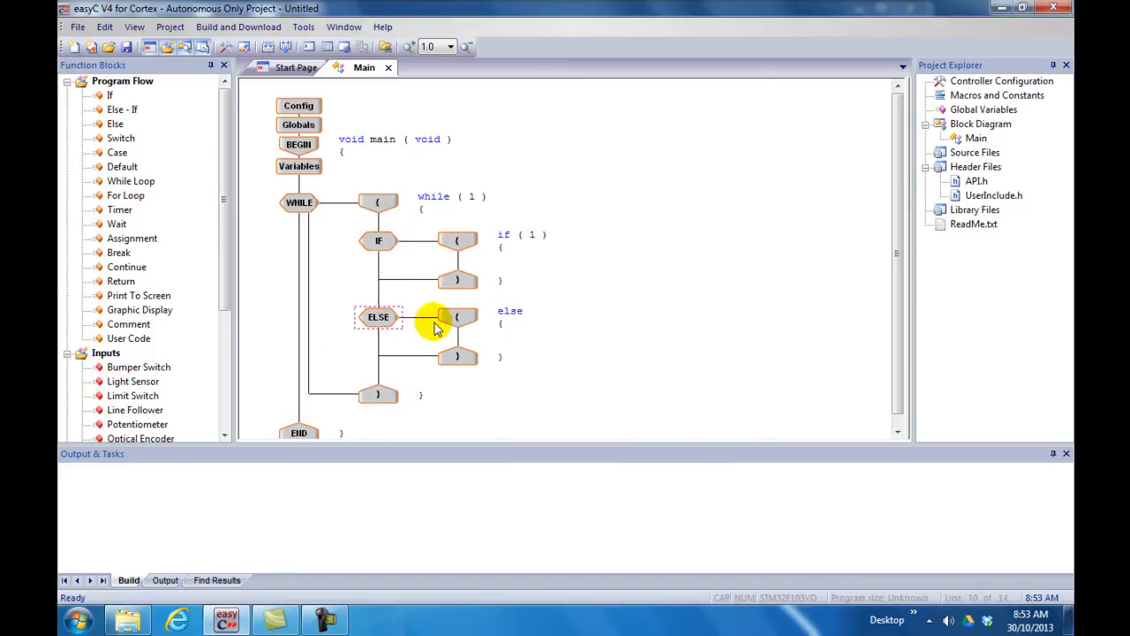
Declare local unsigned int limit with value 1 and comment 'not pushed' in main
{"action": "double_click", "coordinate": [300, 167]}
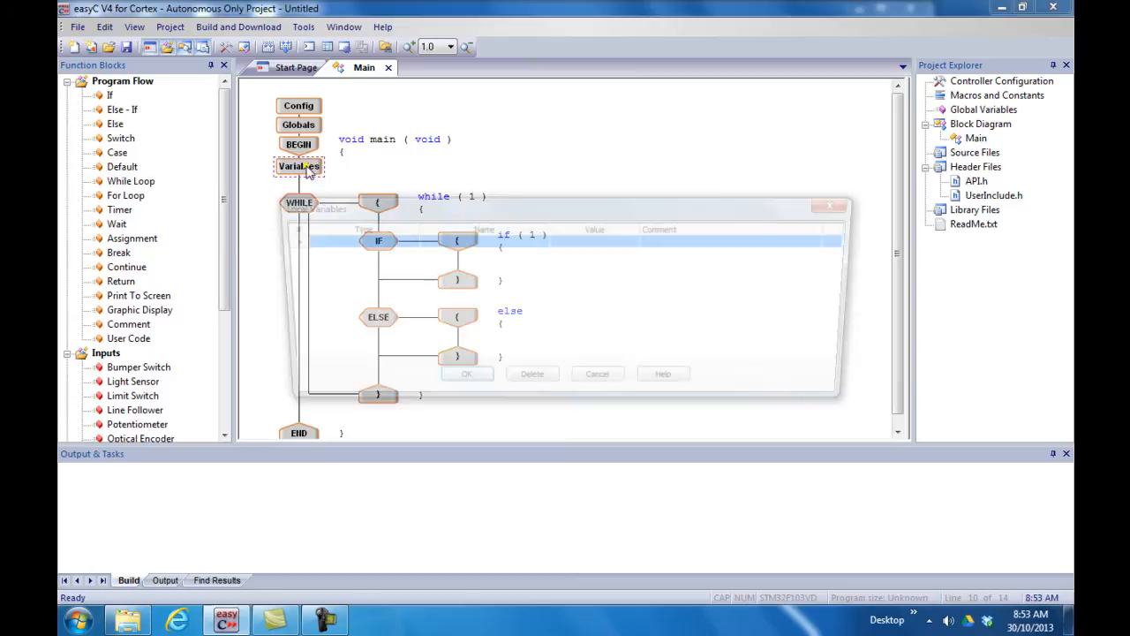
{"action": "left_click", "coordinate": [404, 242]}
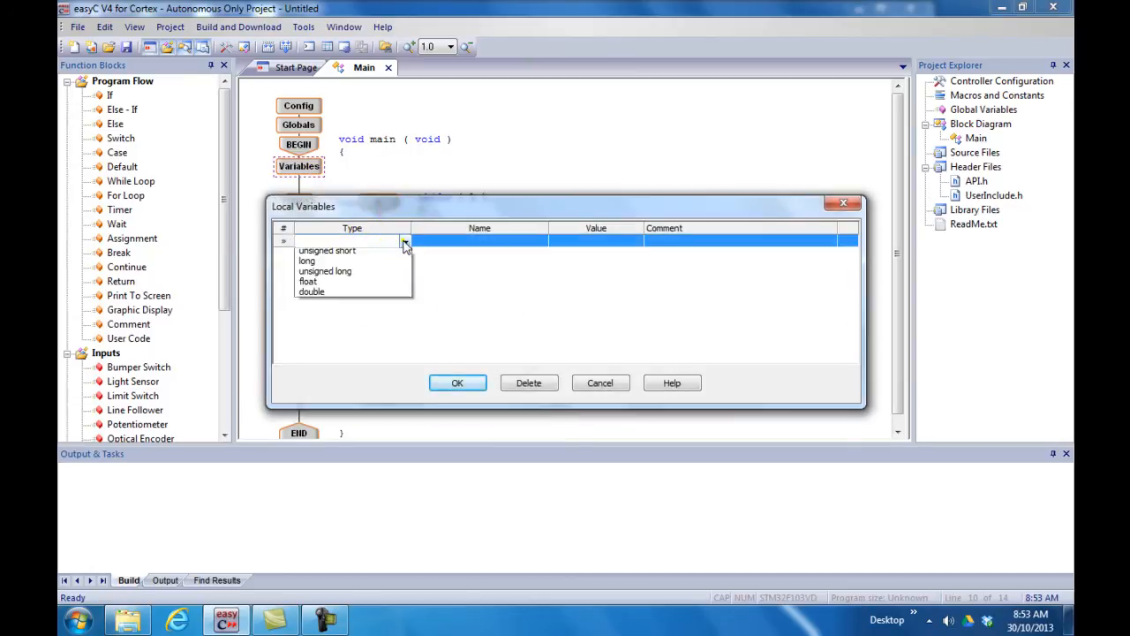
{"action": "left_click", "coordinate": [369, 286]}
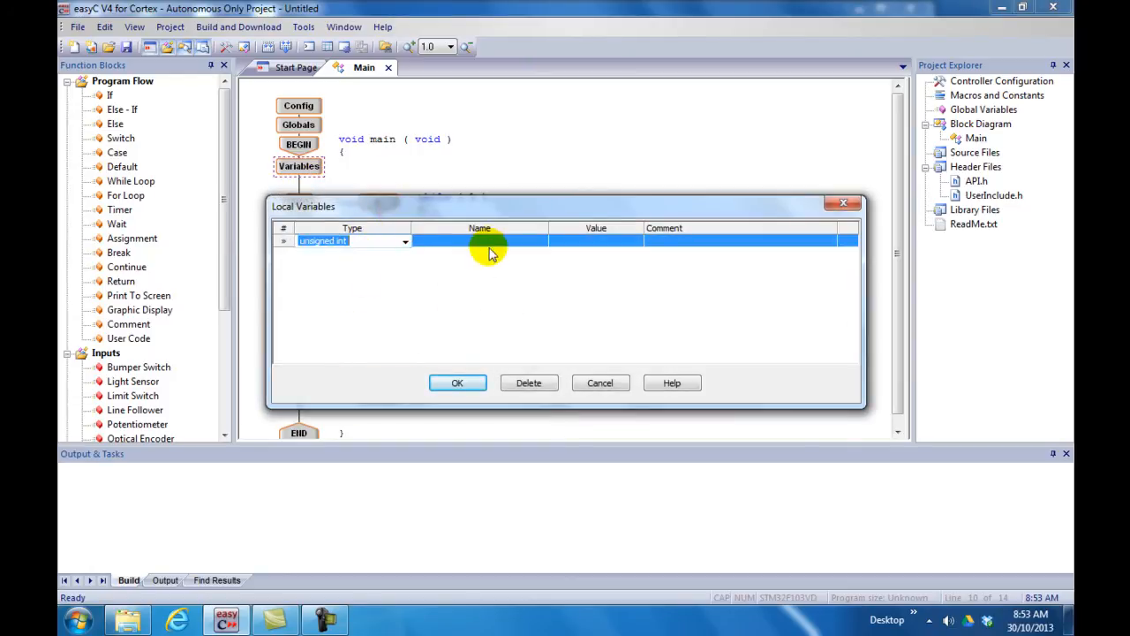
{"action": "left_click", "coordinate": [489, 242]}
{"action": "type", "text": "limi"}
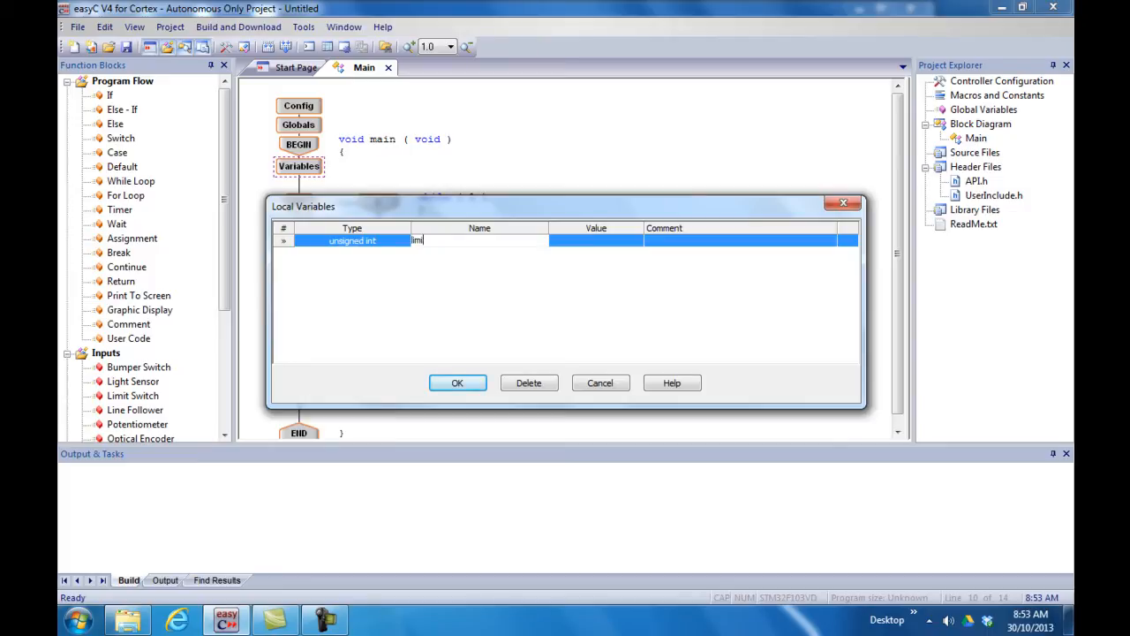
{"action": "type", "text": "t"}
{"action": "key", "text": "Return"}
{"action": "left_click", "coordinate": [529, 241]}
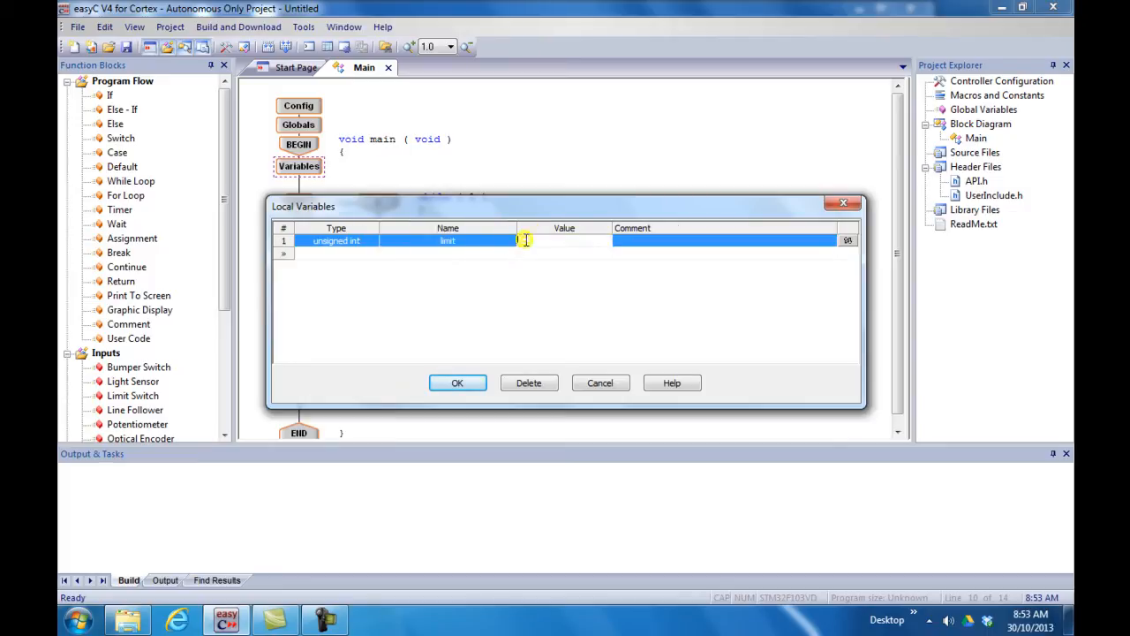
{"action": "type", "text": "1"}
{"action": "key", "text": "Return"}
{"action": "left_click", "coordinate": [631, 241]}
{"action": "type", "text": "not pushed"}
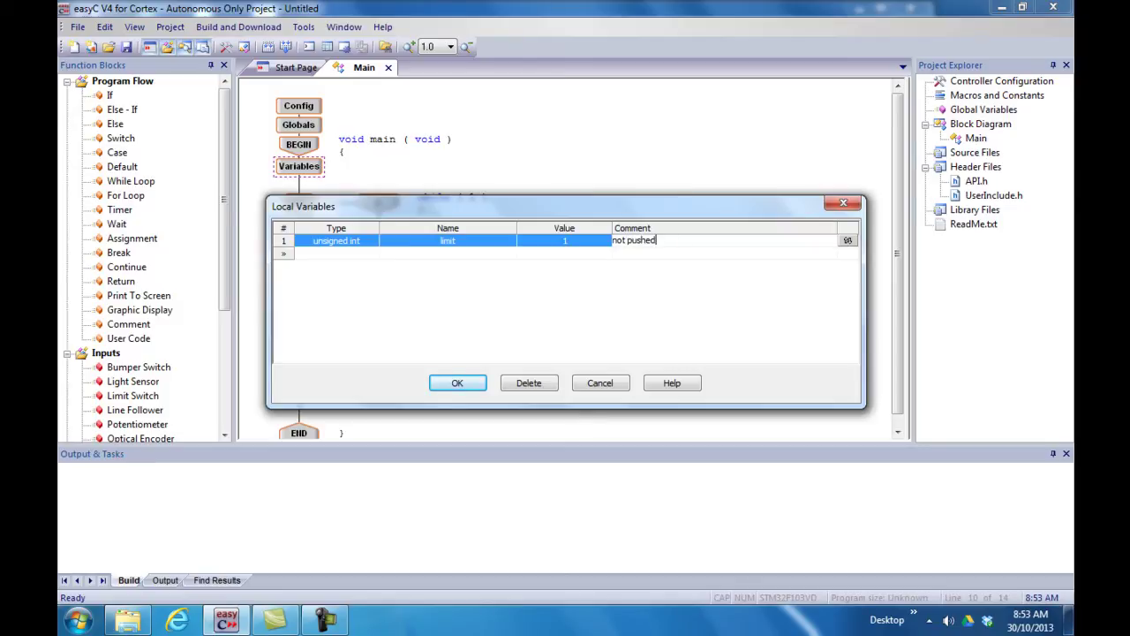
{"action": "key", "text": "Return"}
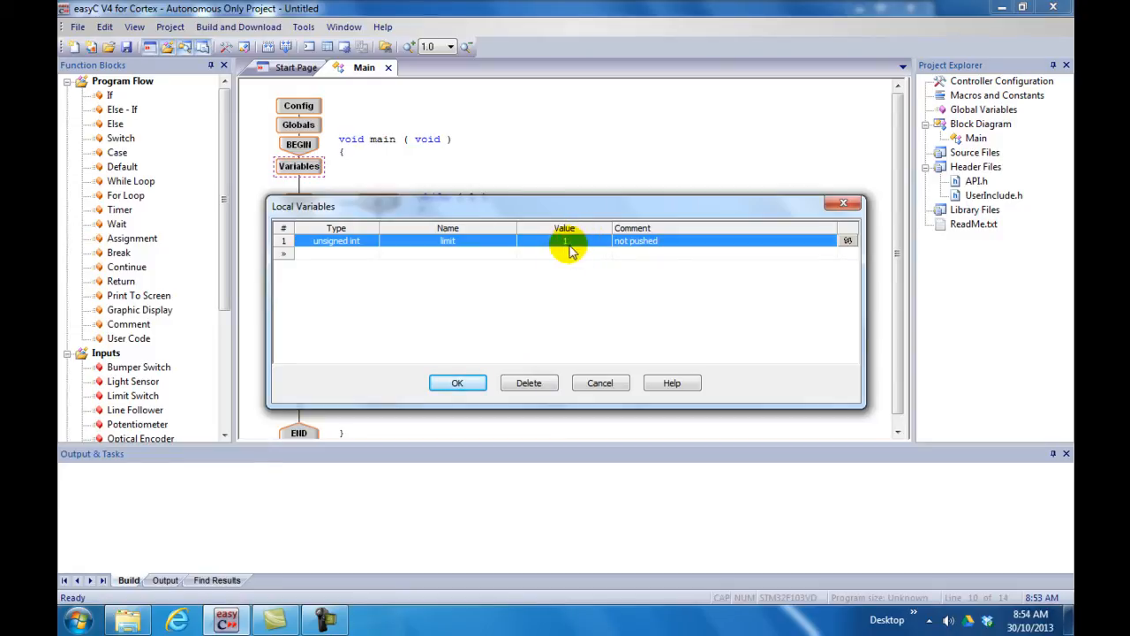
{"action": "left_click", "coordinate": [475, 382]}
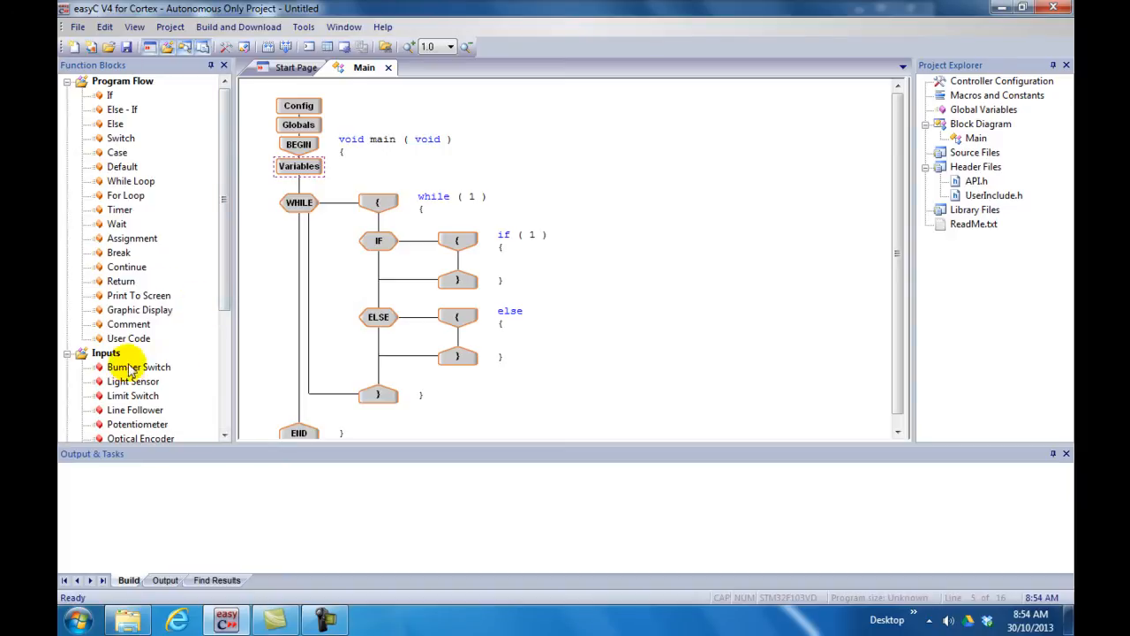
Add a Limit Switch block reading Digital Input 1 into limit, commented 'not pushed', at the loop start
{"action": "left_click_drag", "start_coordinate": [159, 395], "coordinate": [386, 231]}
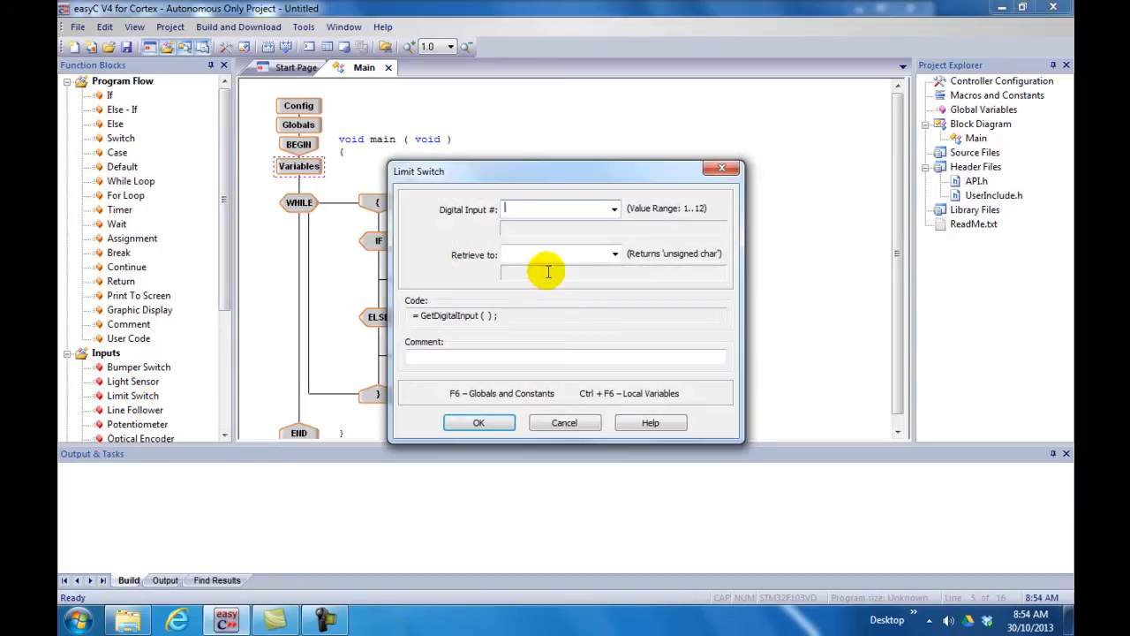
{"action": "left_click", "coordinate": [613, 209]}
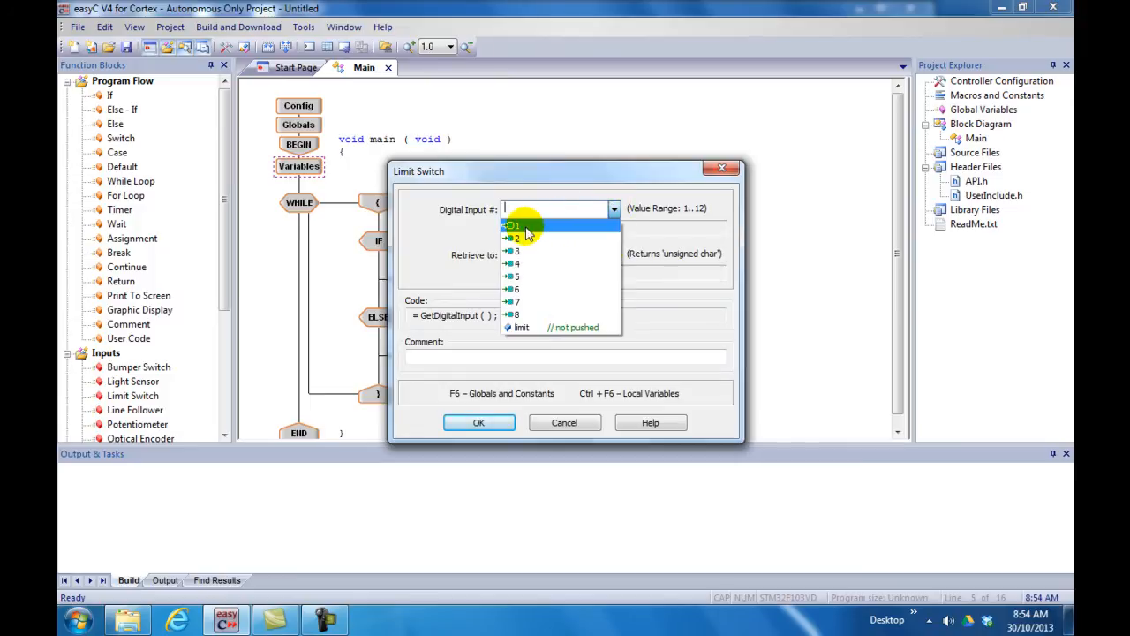
{"action": "left_click", "coordinate": [526, 226]}
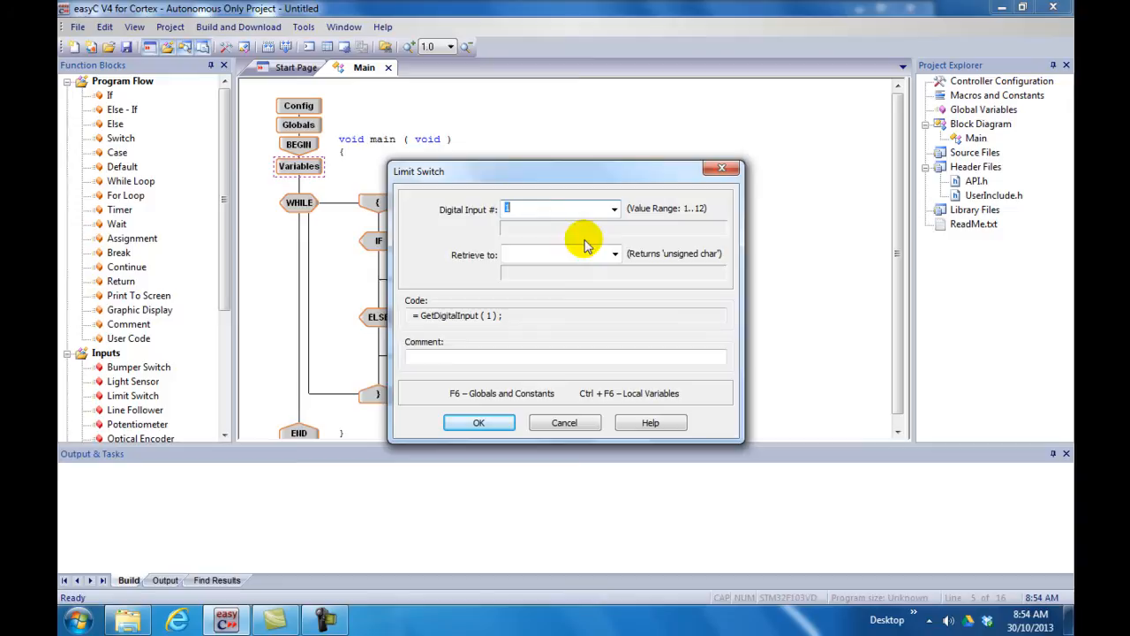
{"action": "left_click", "coordinate": [615, 254]}
{"action": "left_click", "coordinate": [596, 272]}
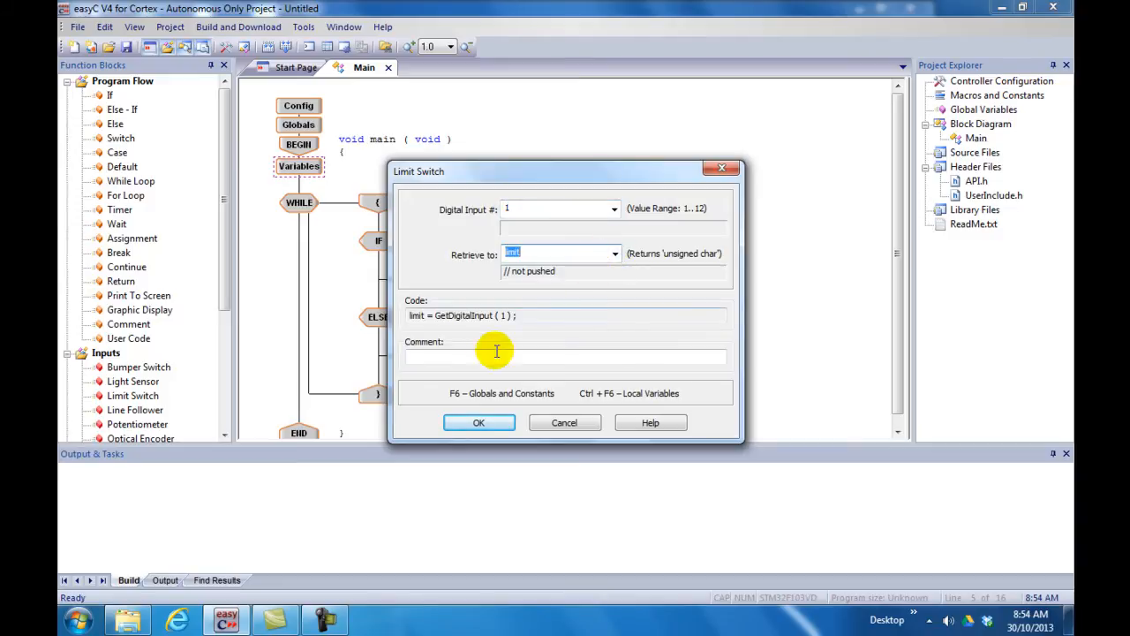
{"action": "left_click", "coordinate": [485, 357]}
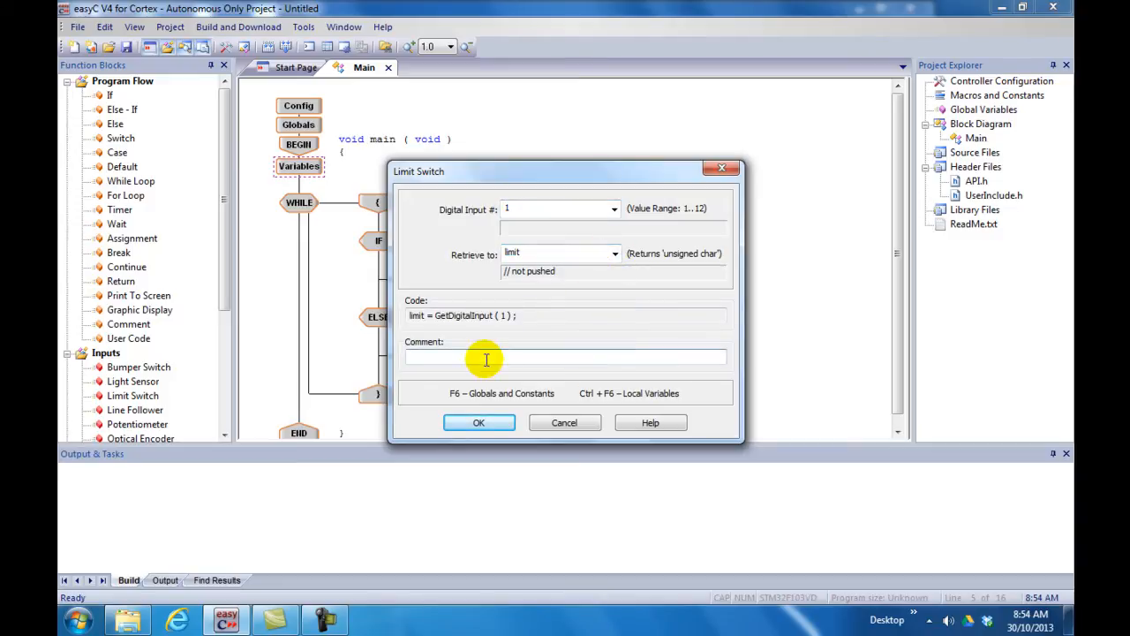
{"action": "type", "text": "not pushed"}
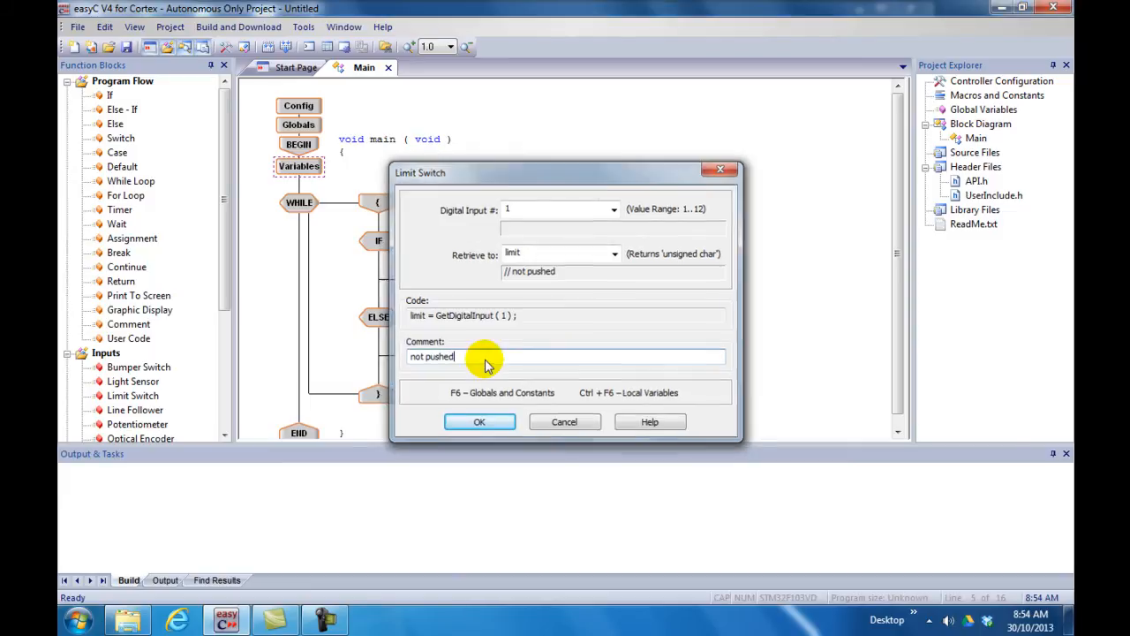
{"action": "key", "text": "Return"}
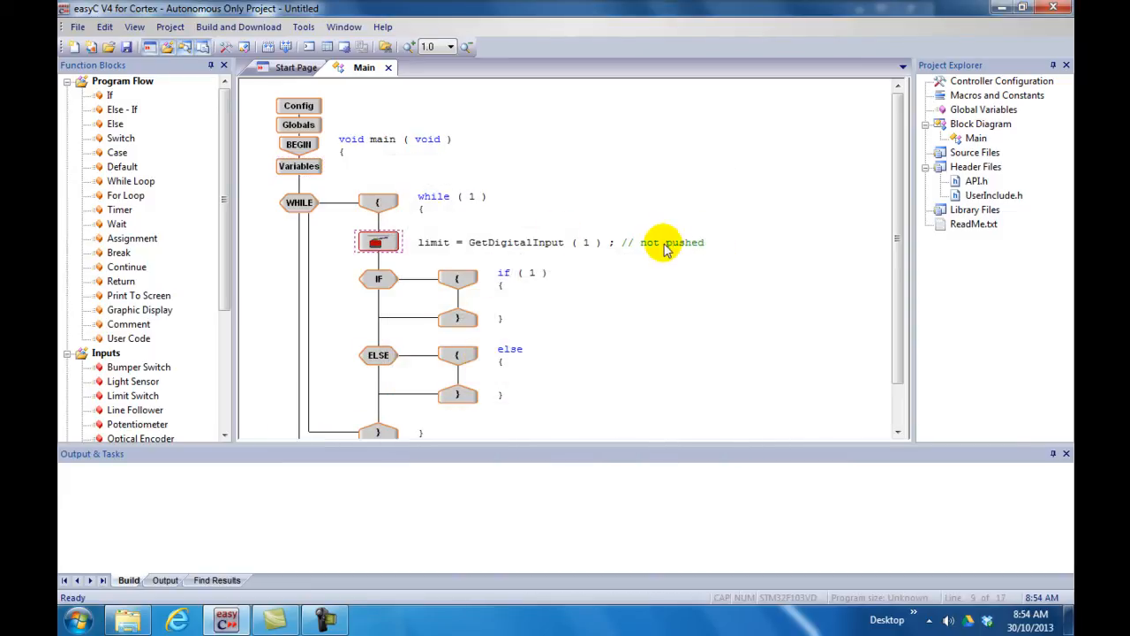
{"action": "double_click", "coordinate": [379, 242]}
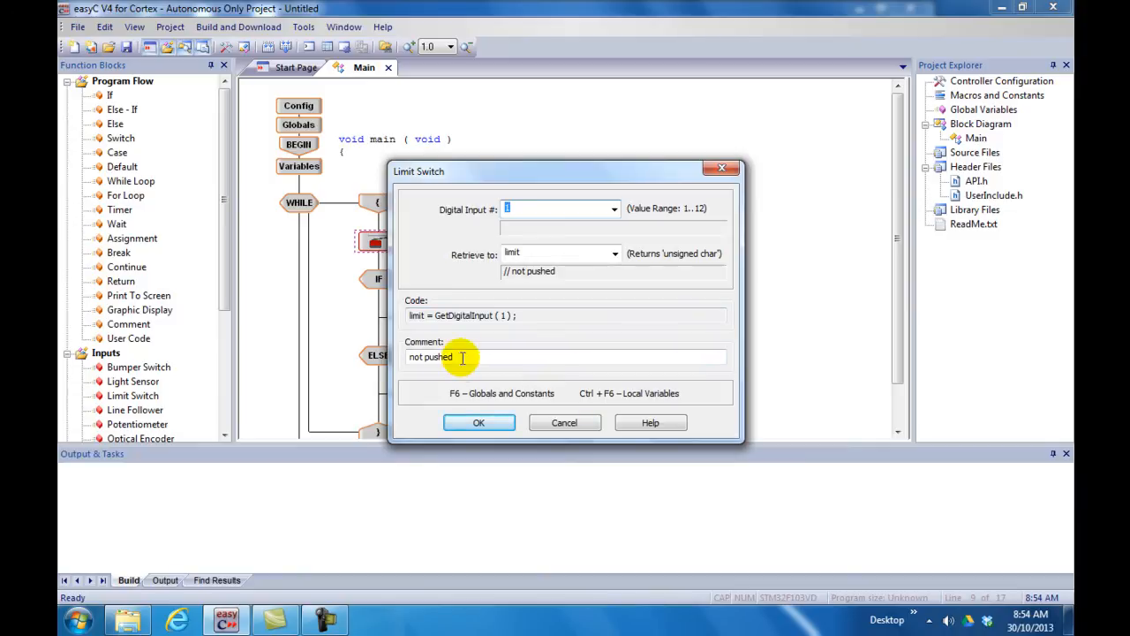
{"action": "left_click", "coordinate": [479, 422]}
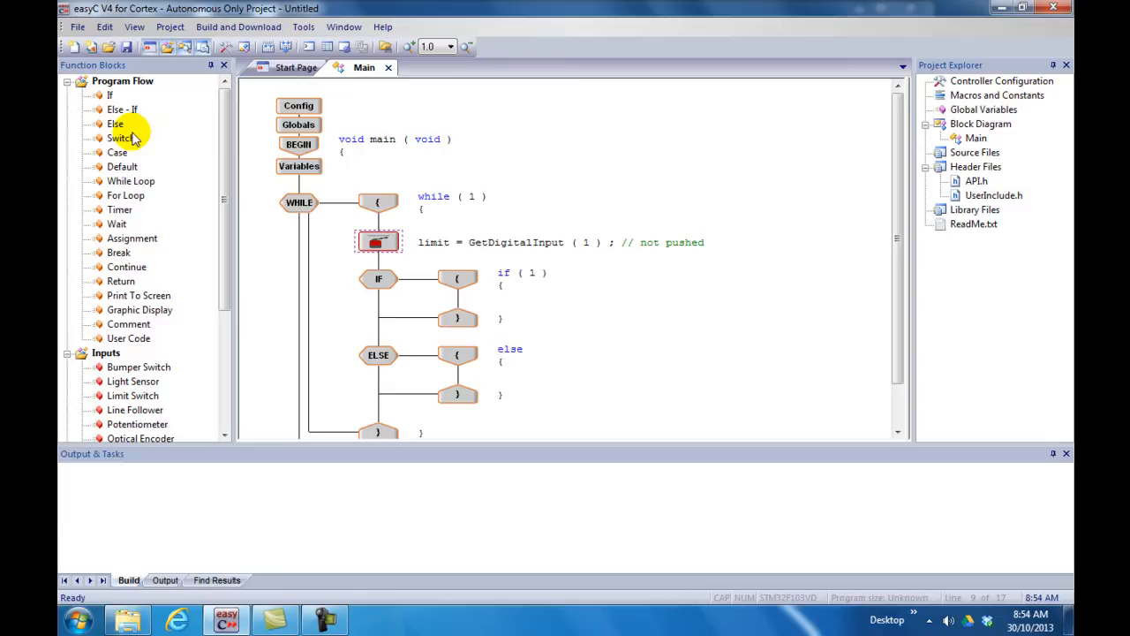
{"action": "left_click_drag", "start_coordinate": [224, 221], "coordinate": [220, 408]}
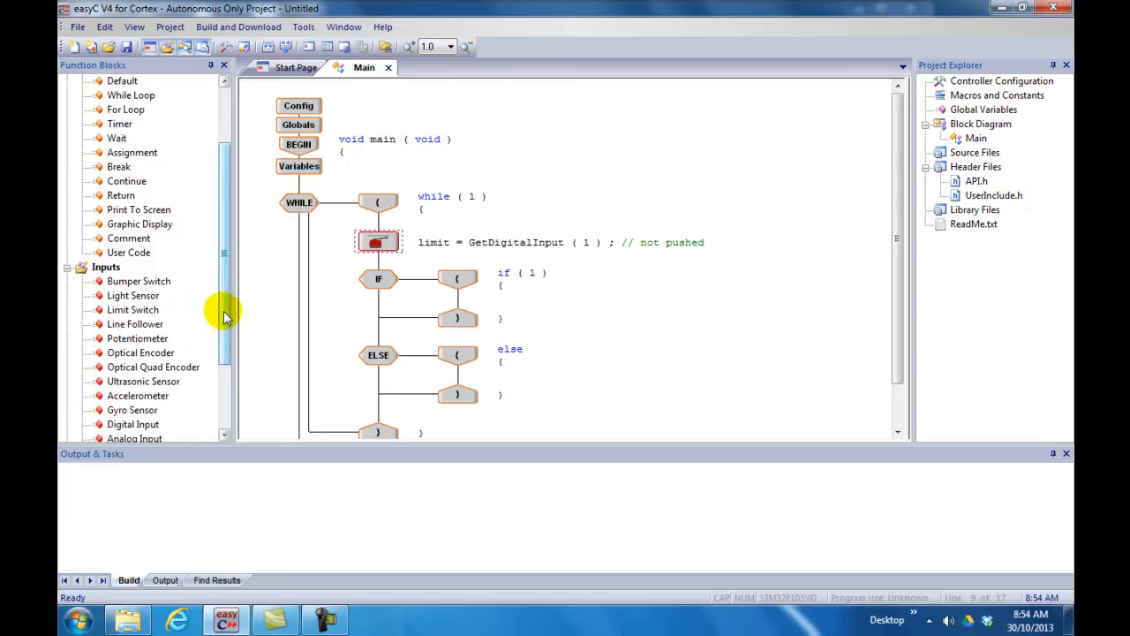
Place a Motor Module in the IF branch set to Motor 2, user value -50, comment 'arm up limit'
{"action": "left_click", "coordinate": [67, 367]}
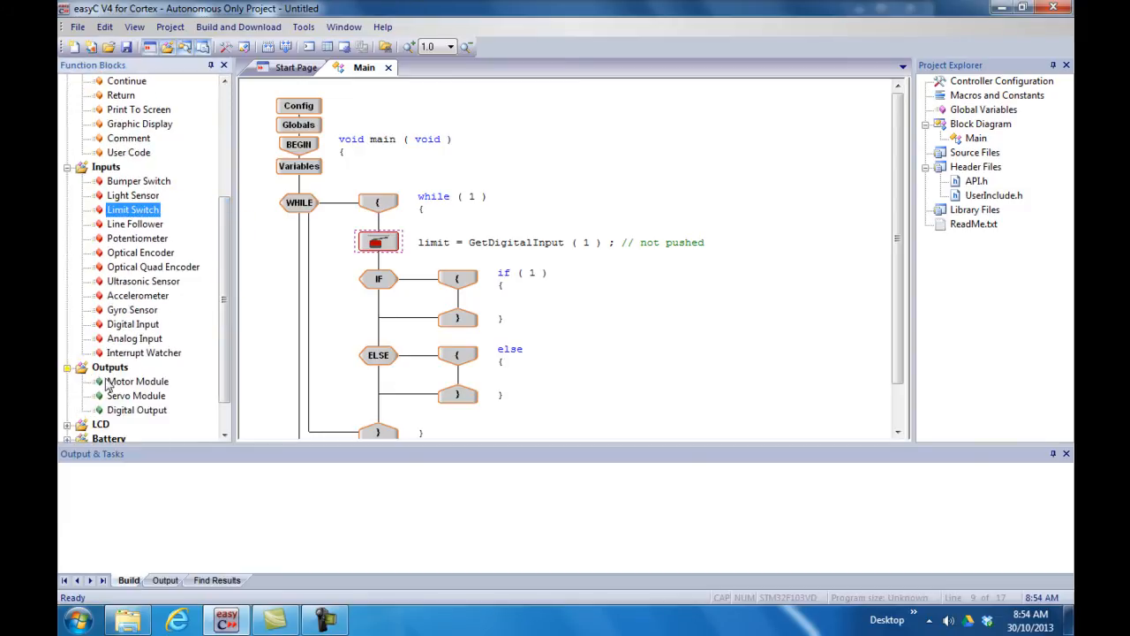
{"action": "left_click", "coordinate": [135, 381]}
{"action": "left_click_drag", "start_coordinate": [137, 381], "coordinate": [457, 296]}
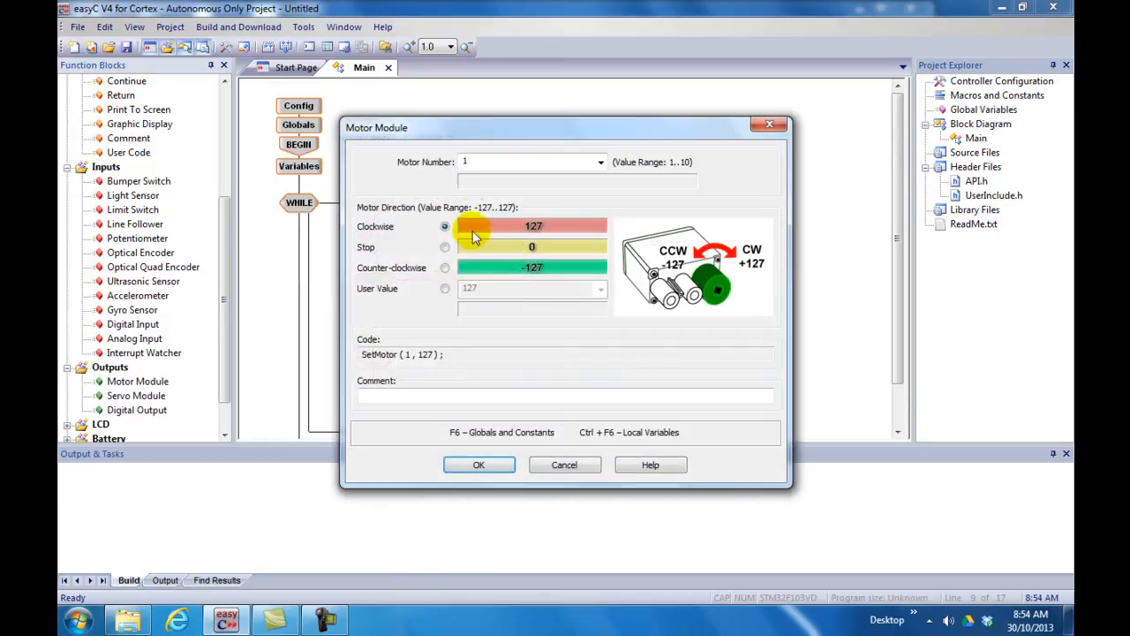
{"action": "left_click", "coordinate": [601, 161]}
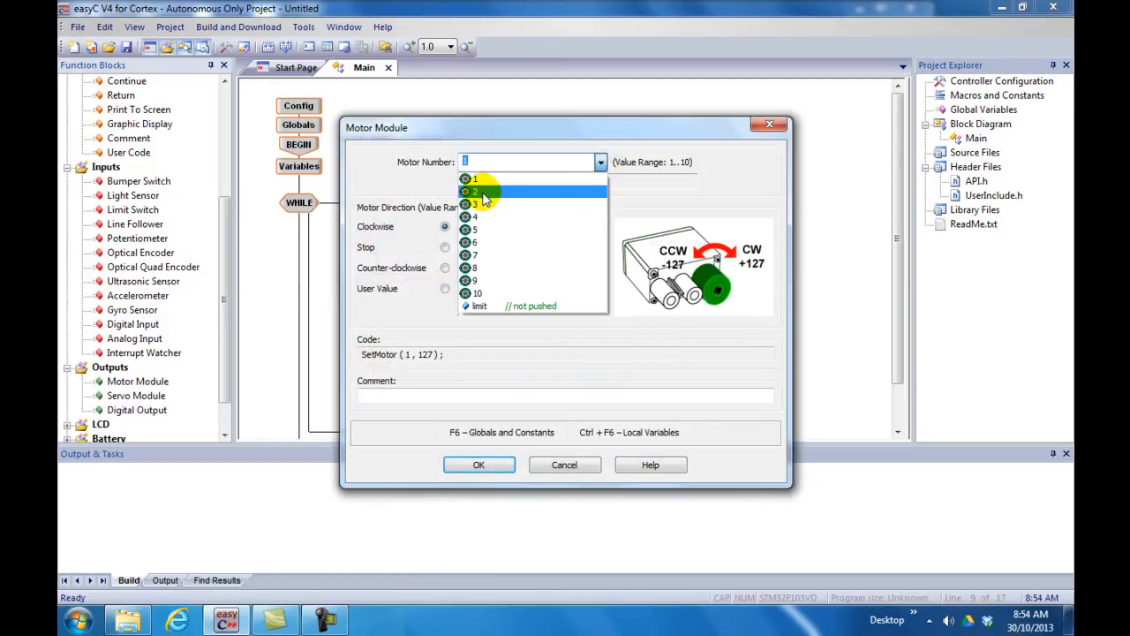
{"action": "left_click", "coordinate": [484, 192]}
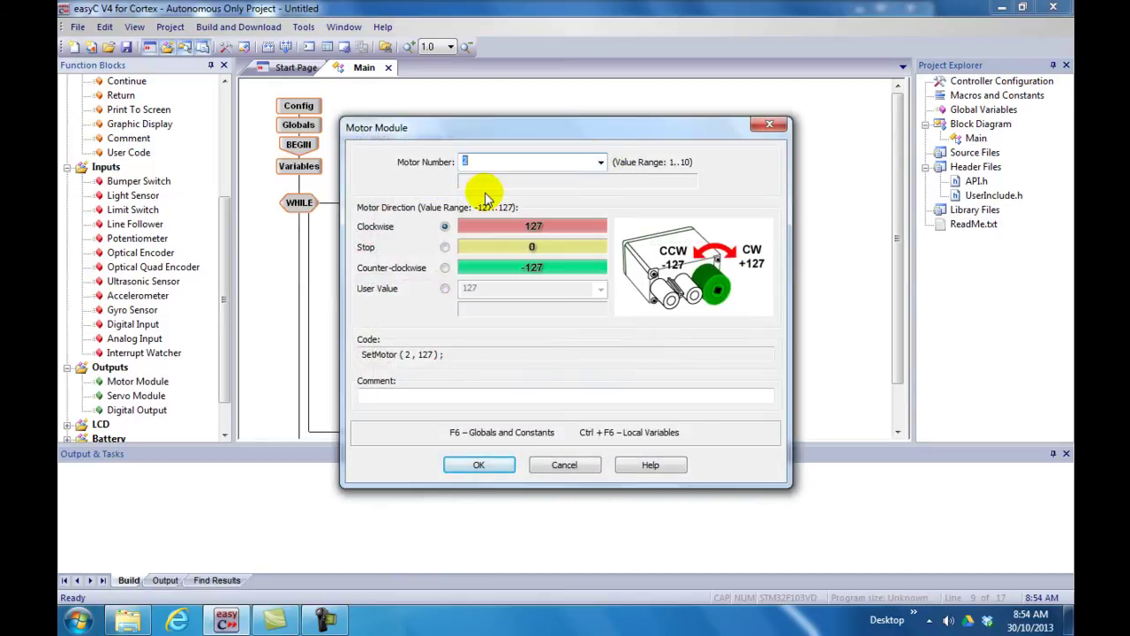
{"action": "left_click", "coordinate": [445, 288]}
{"action": "type", "text": "-50"}
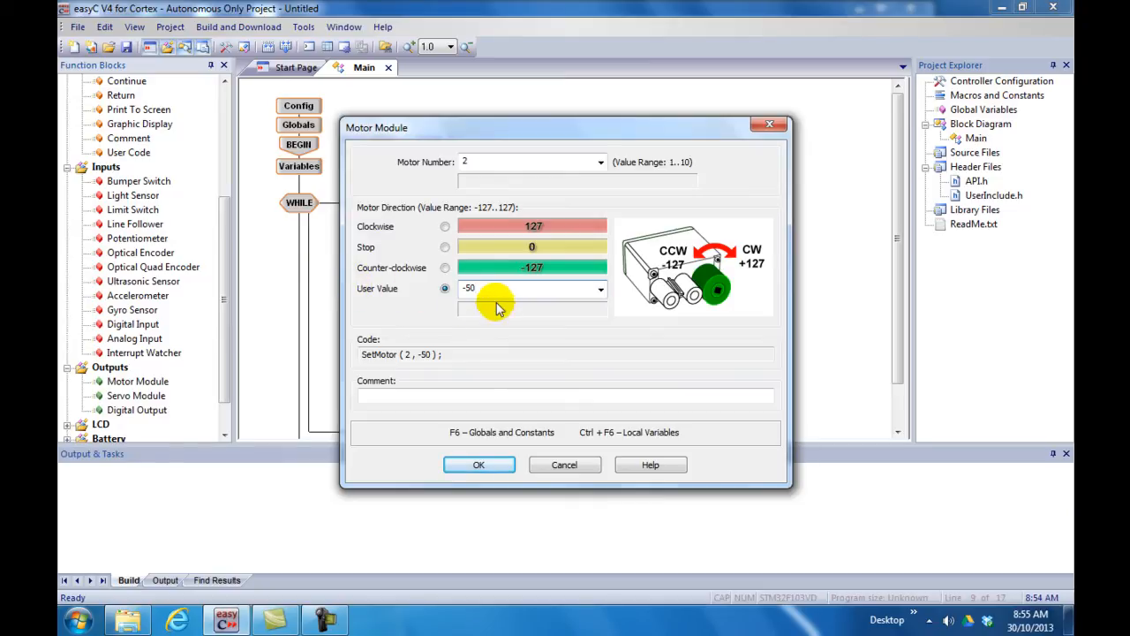
{"action": "left_click", "coordinate": [417, 396]}
{"action": "type", "text": "arm up limit"}
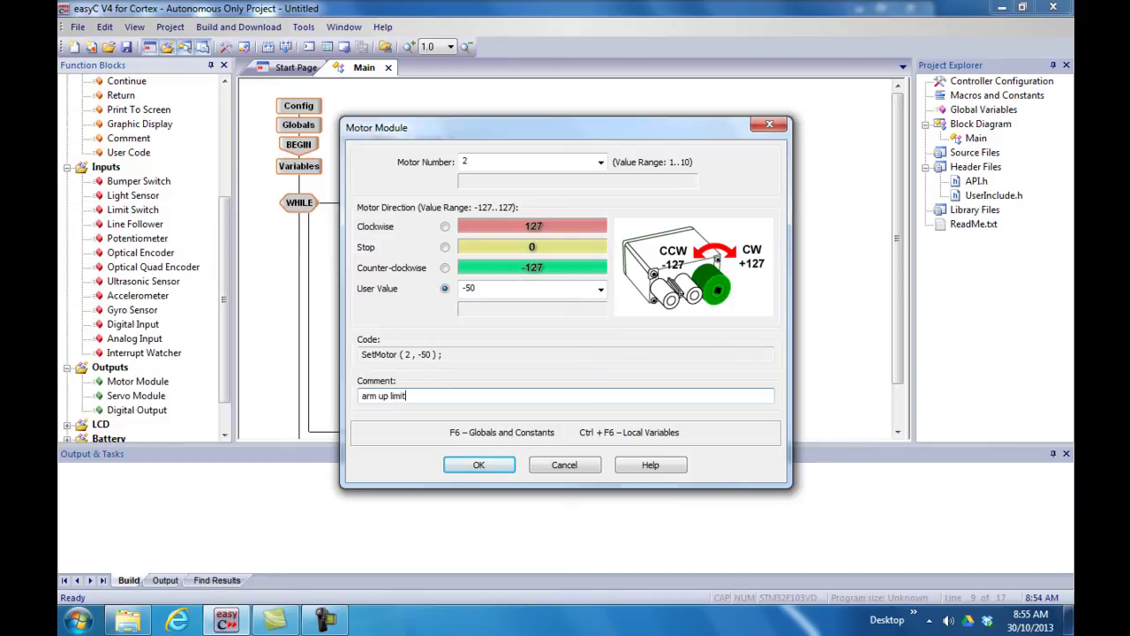
Confirm the motor block and copy-paste it into the else branch
{"action": "key", "text": "Return"}
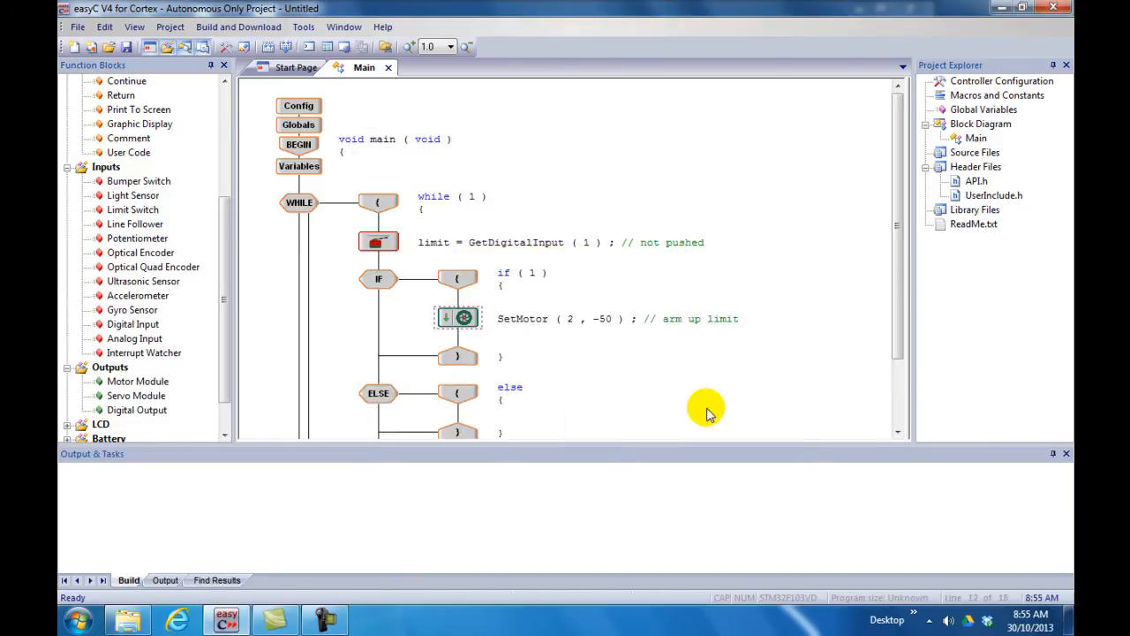
{"action": "right_click", "coordinate": [471, 320]}
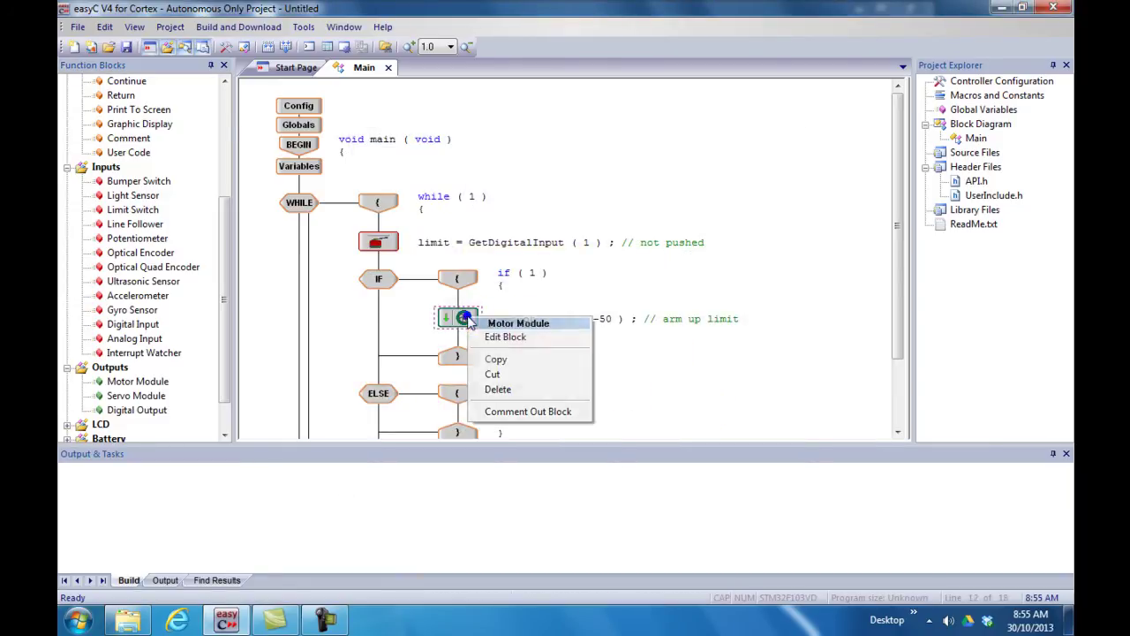
{"action": "left_click", "coordinate": [504, 375]}
{"action": "right_click", "coordinate": [464, 415]}
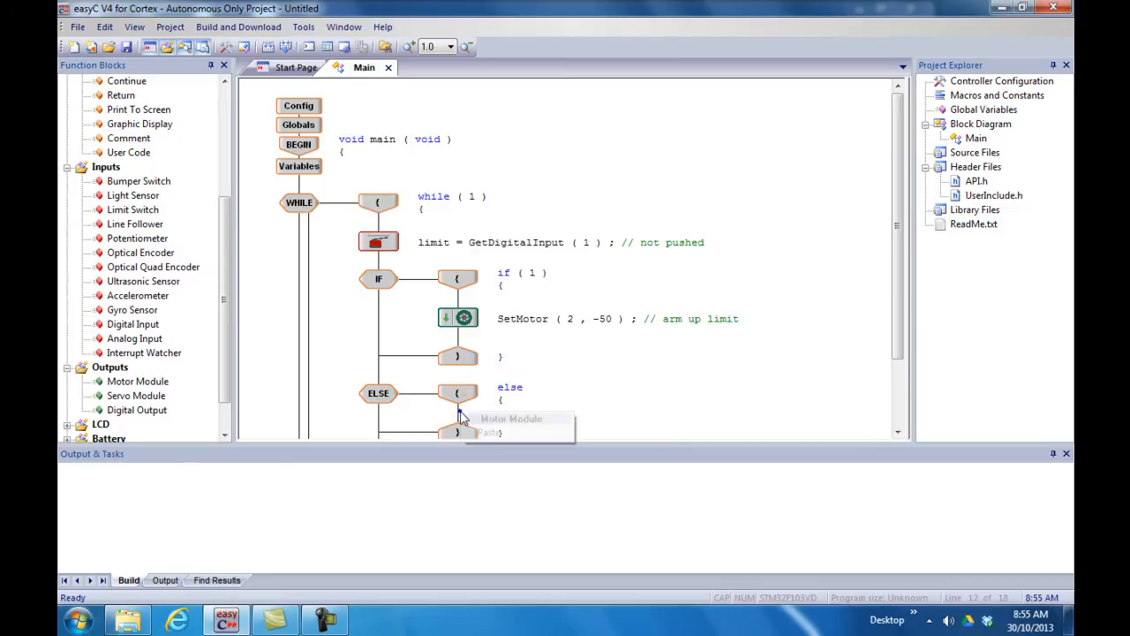
{"action": "left_click", "coordinate": [490, 431]}
Change the pasted block to Stop, giving SetMotor(2,0) commented 'Full stop'
{"action": "double_click", "coordinate": [465, 431]}
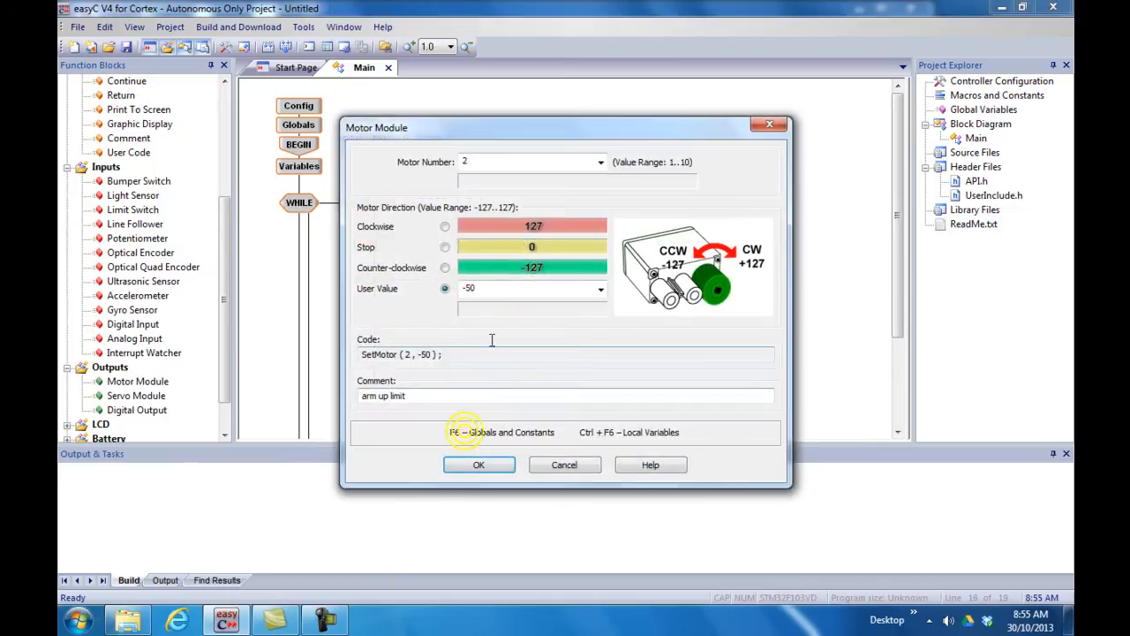
{"action": "left_click", "coordinate": [445, 246]}
{"action": "double_click", "coordinate": [415, 395]}
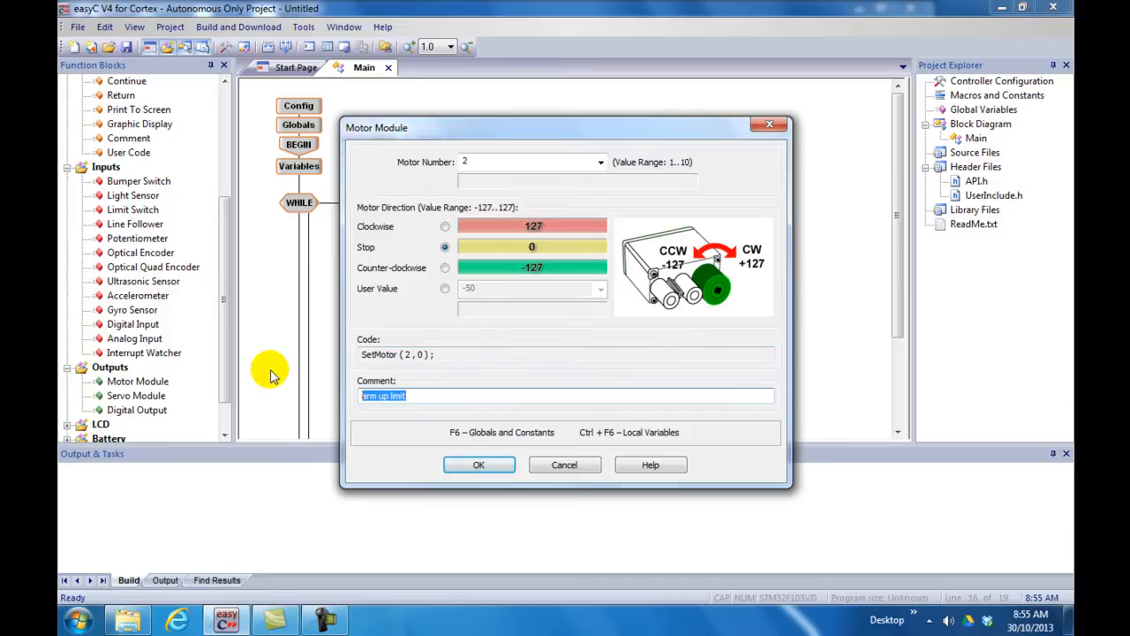
{"action": "type", "text": "Full stop"}
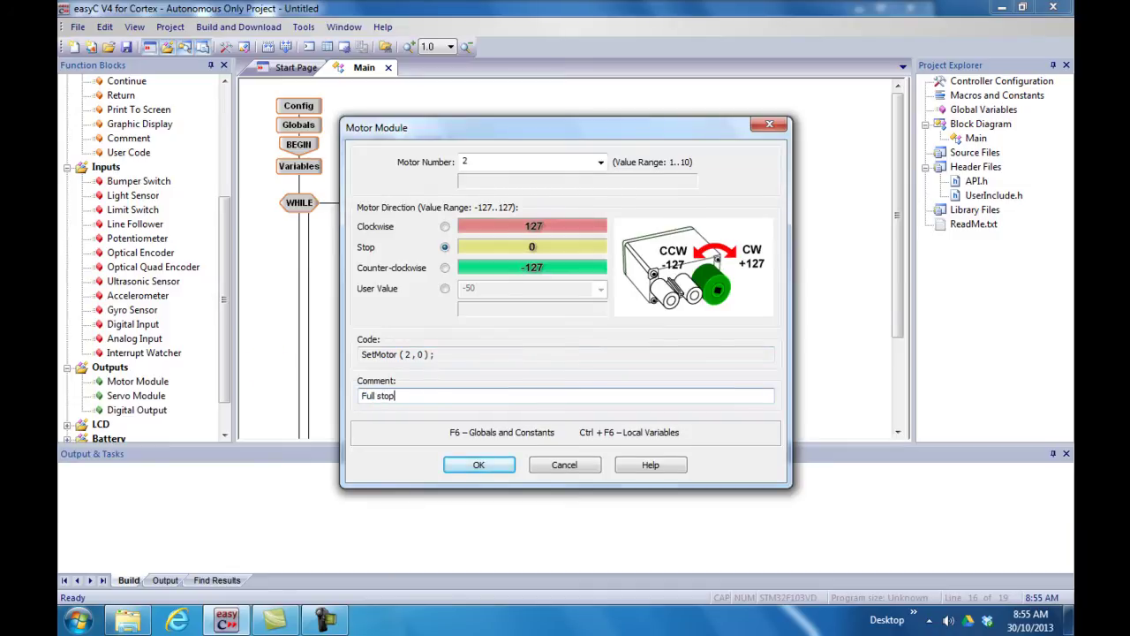
{"action": "key", "text": "Return"}
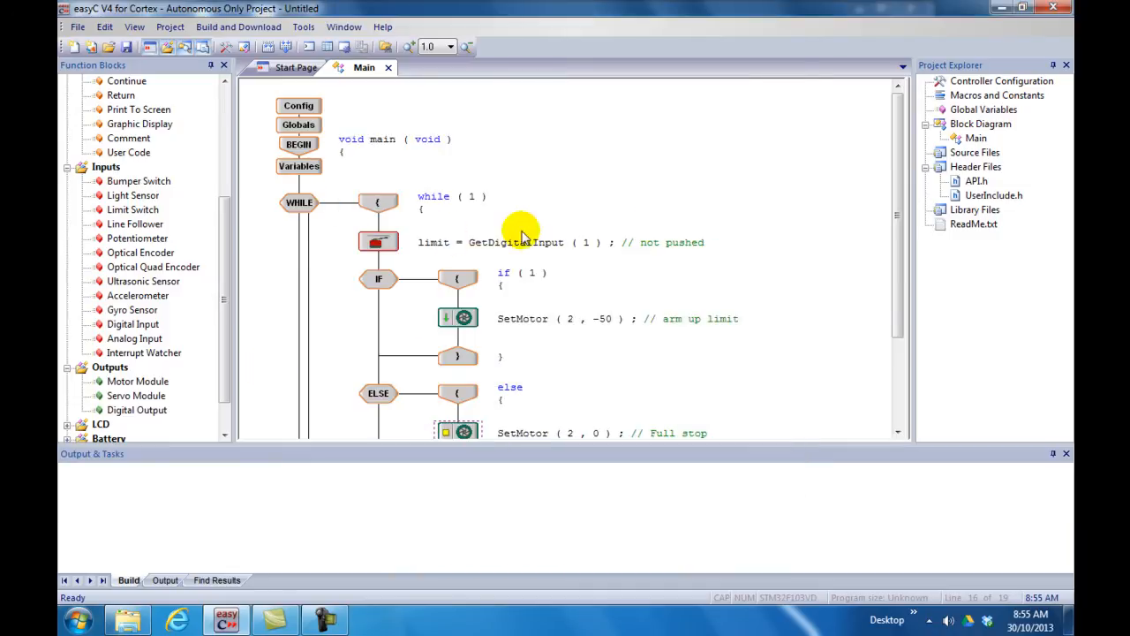
{"action": "scroll", "coordinate": [896, 281], "scroll_direction": "down", "scroll_amount": 1}
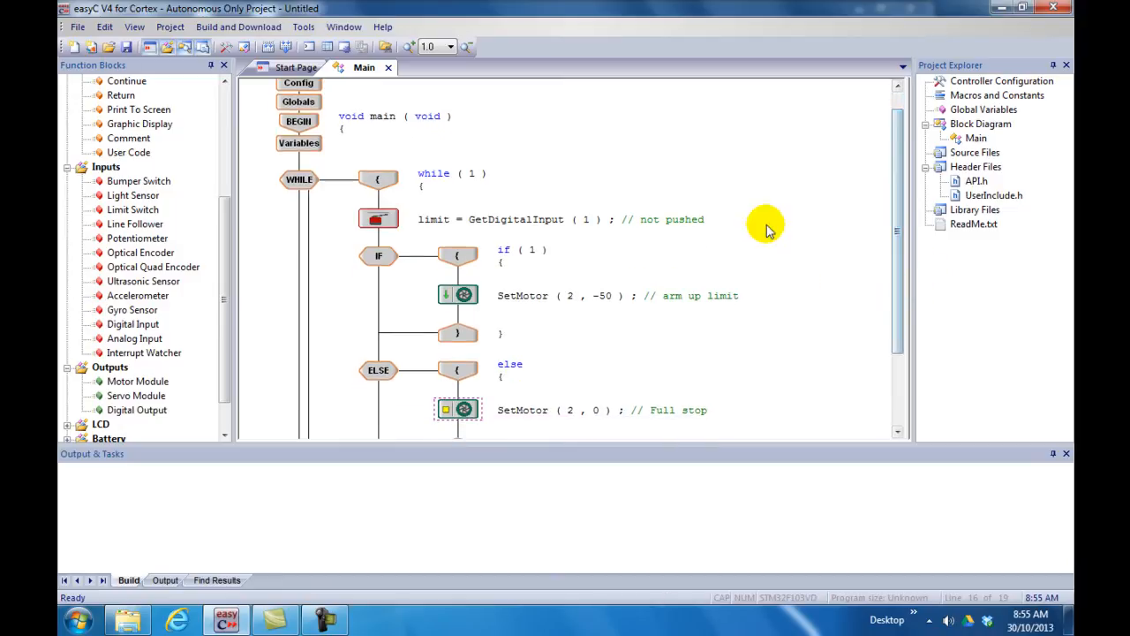
Set the IF condition to the limit variable so it reads if ( limit )
{"action": "double_click", "coordinate": [380, 258]}
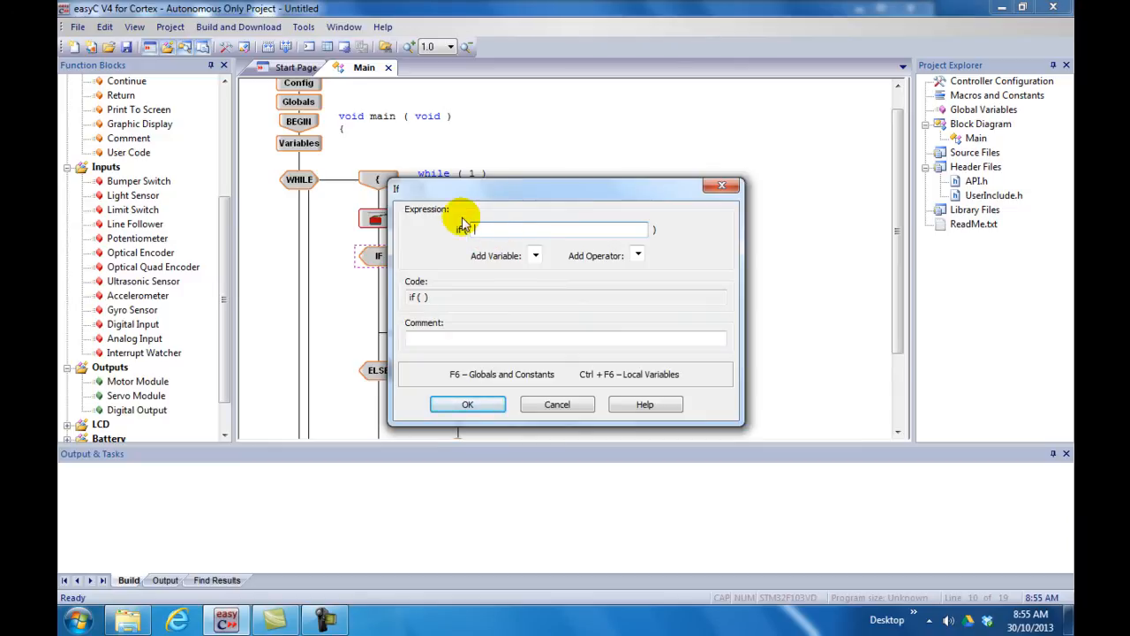
{"action": "left_click", "coordinate": [536, 255]}
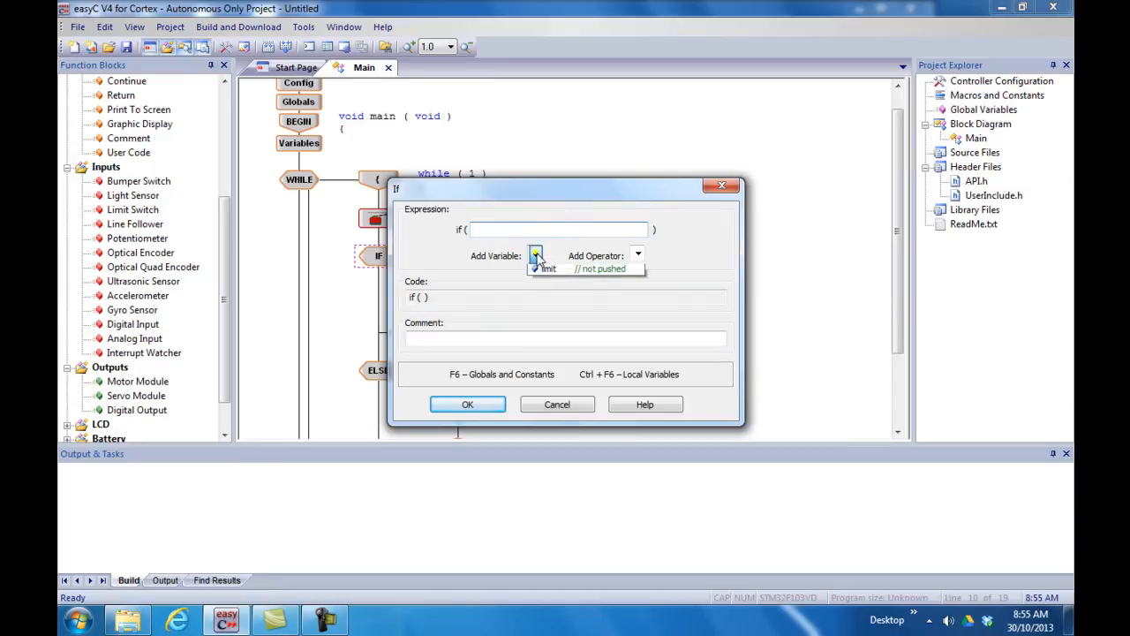
{"action": "left_click", "coordinate": [558, 272]}
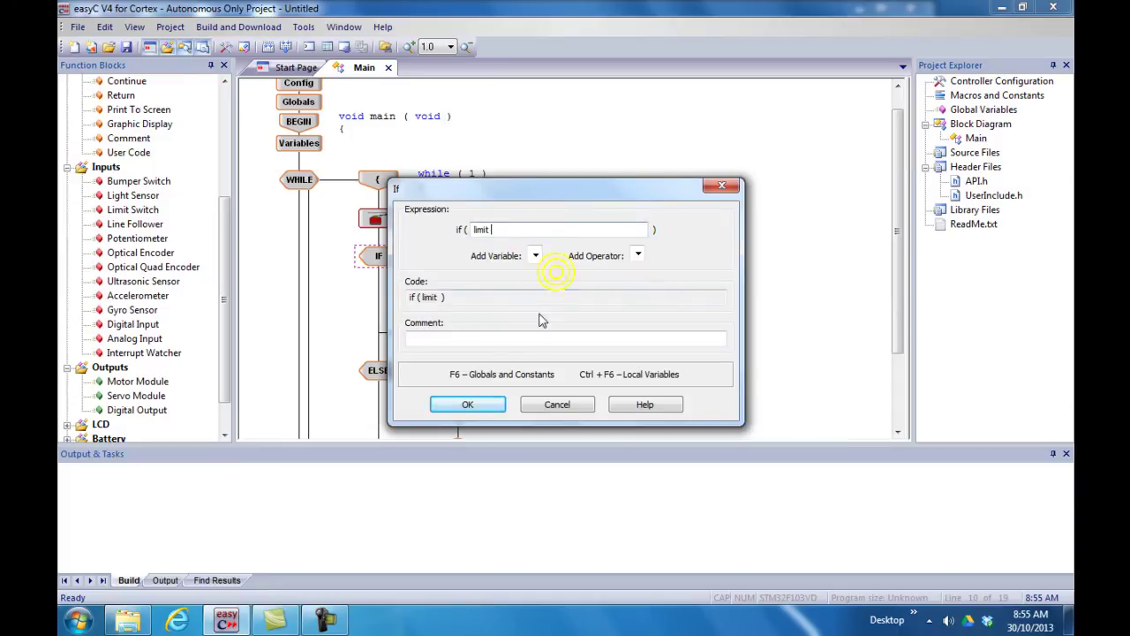
{"action": "left_click", "coordinate": [468, 404]}
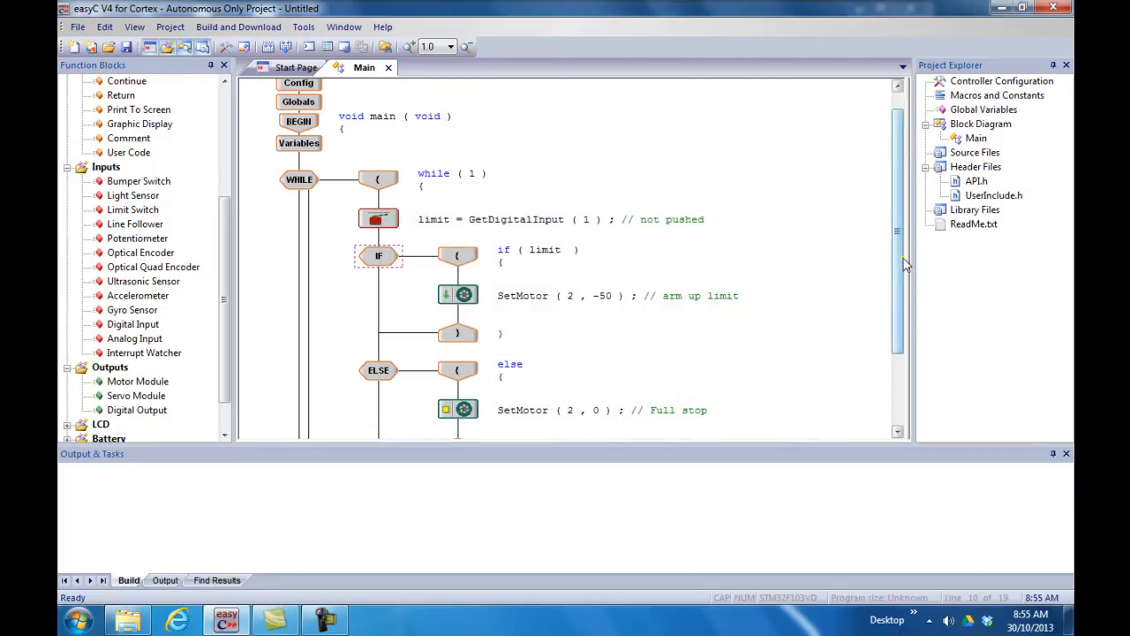
{"action": "mouse_move", "coordinate": [898, 248]}
{"action": "left_mouse_down"}
{"action": "mouse_move", "coordinate": [901, 291]}
{"action": "mouse_move", "coordinate": [912, 258]}
{"action": "mouse_move", "coordinate": [901, 132]}
{"action": "left_mouse_up"}
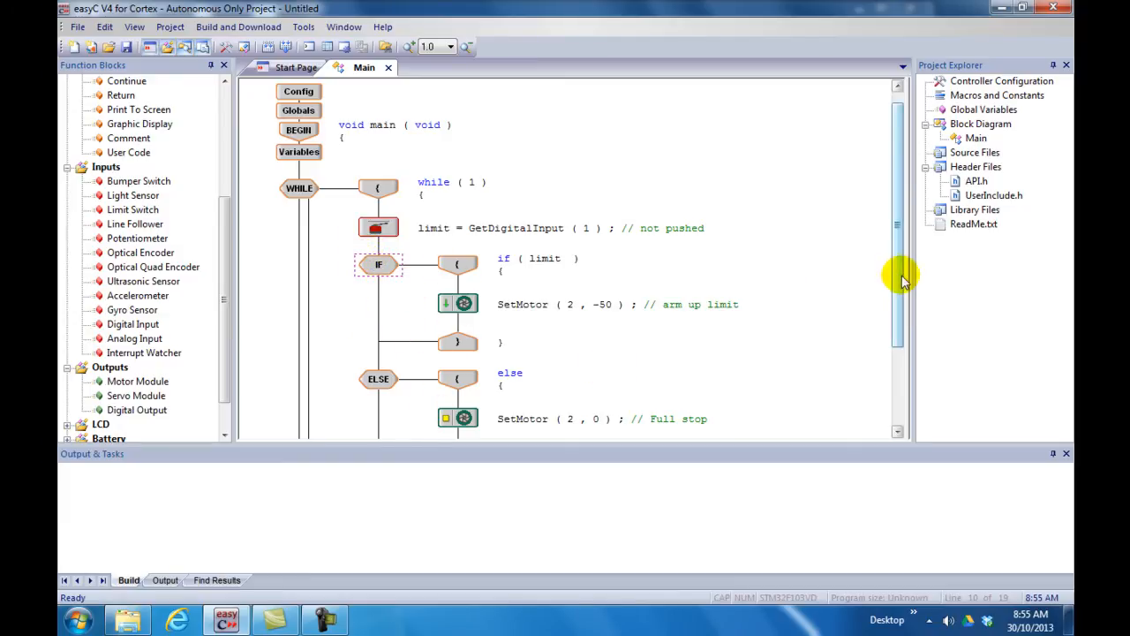
{"action": "left_click_drag", "start_coordinate": [897, 265], "coordinate": [904, 340]}
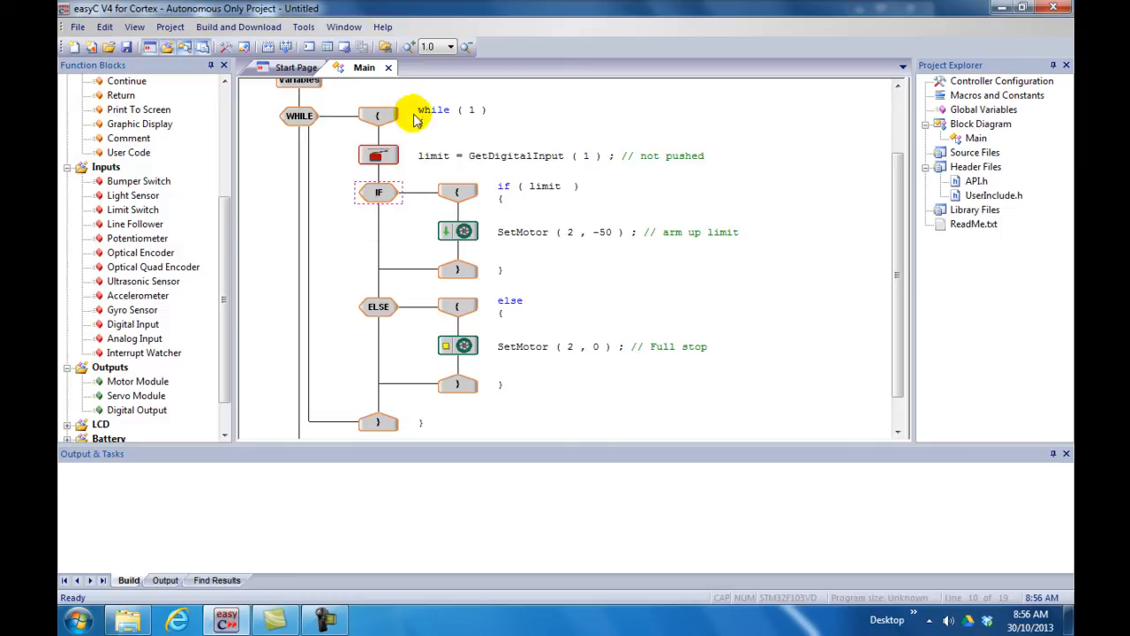
Compile the project, download the HEX to the Cortex, and close the loader after success
{"action": "left_click", "coordinate": [238, 26]}
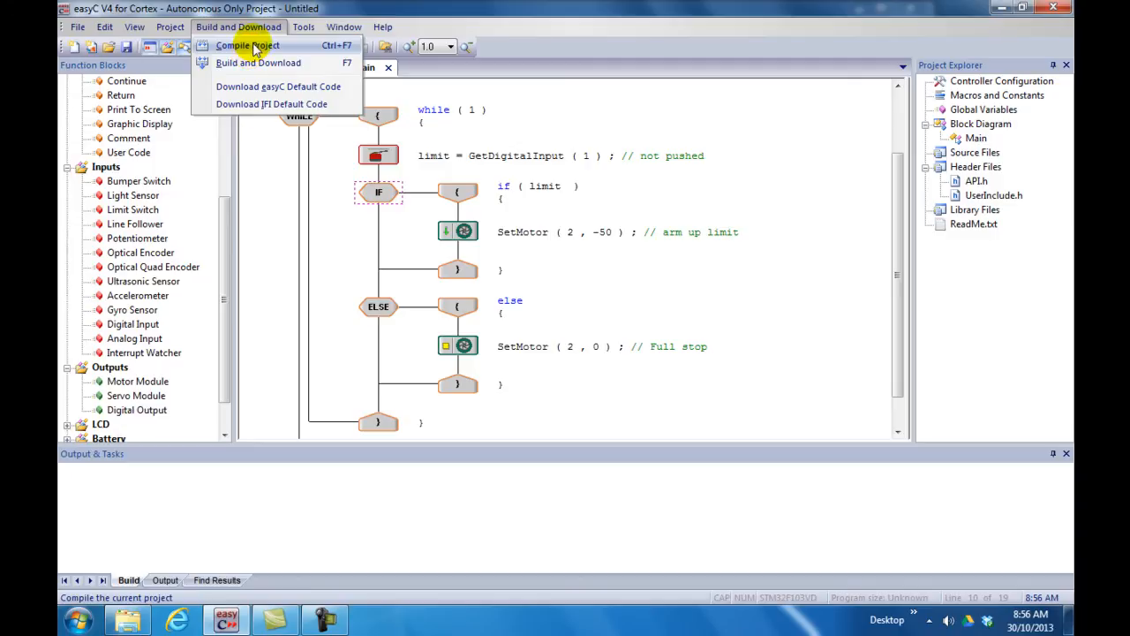
{"action": "left_click", "coordinate": [258, 63]}
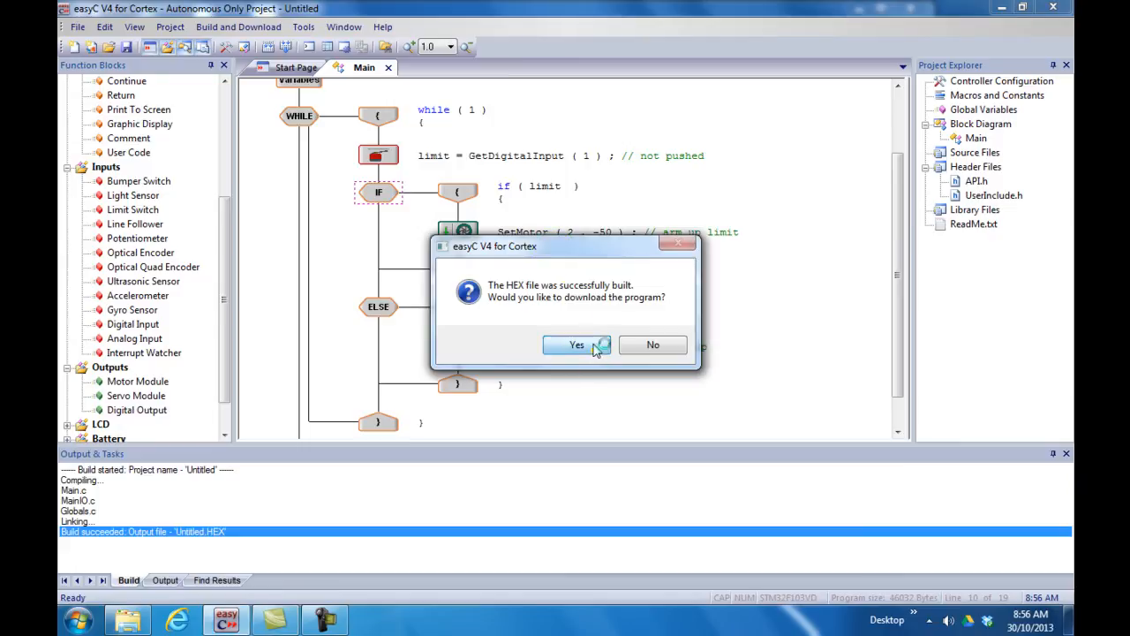
{"action": "left_click", "coordinate": [576, 344]}
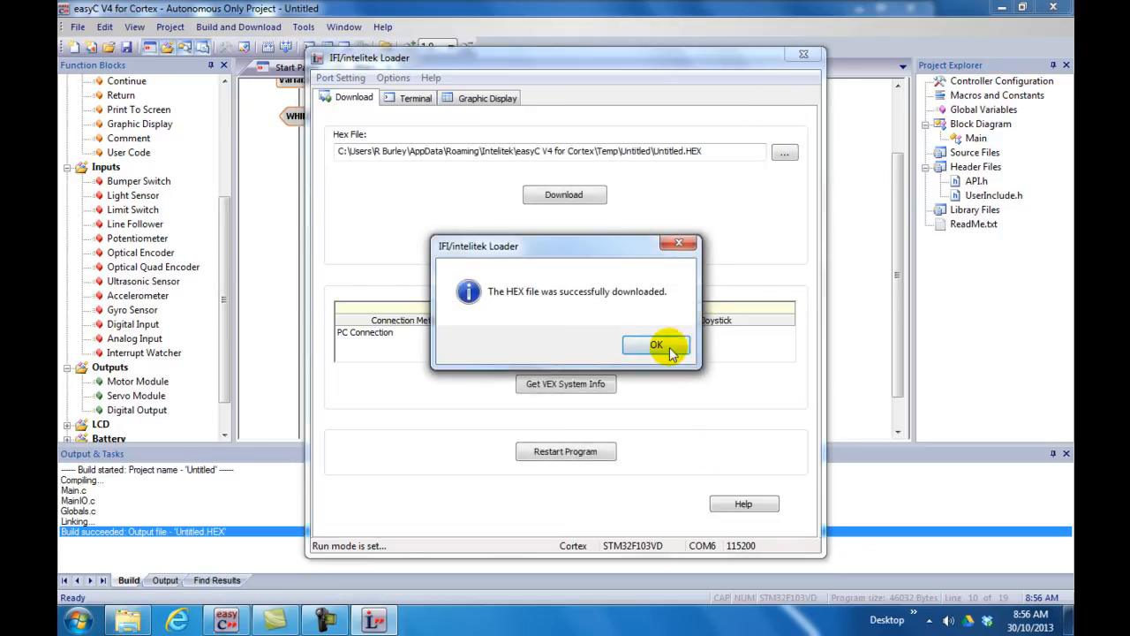
{"action": "left_click", "coordinate": [654, 344]}
{"action": "left_click", "coordinate": [804, 55]}
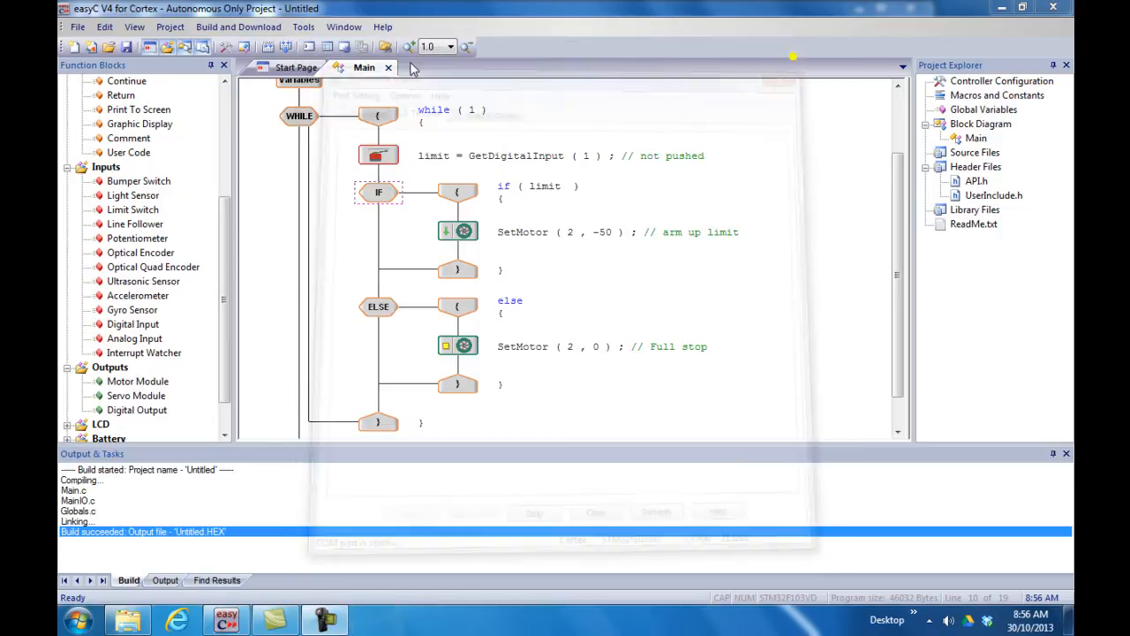
{"action": "left_click", "coordinate": [303, 26]}
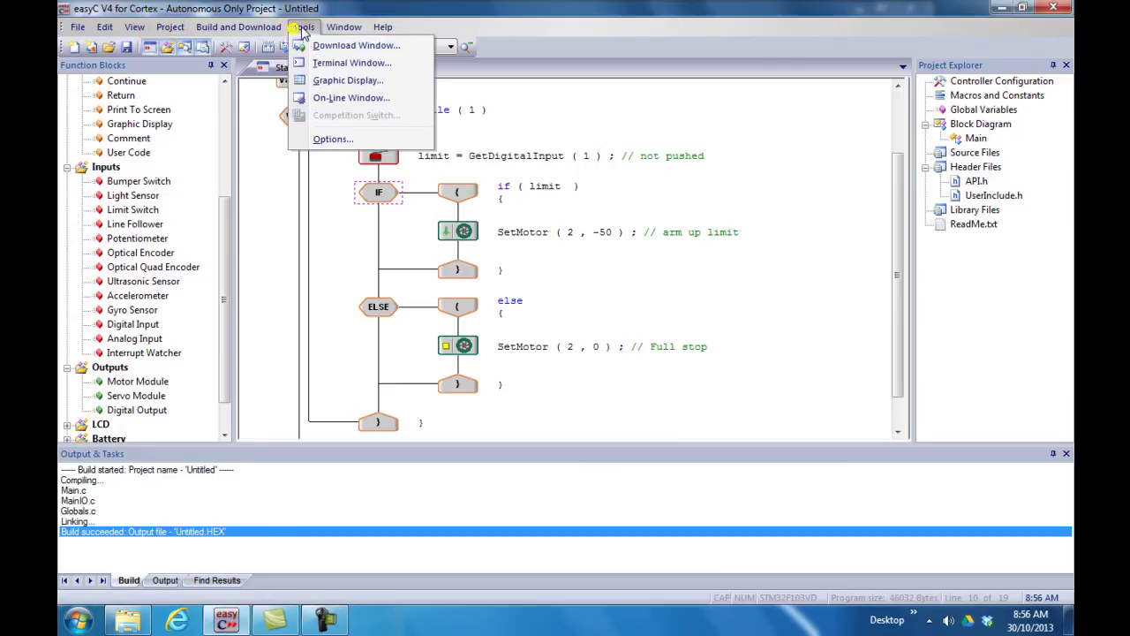
{"action": "left_click", "coordinate": [336, 99]}
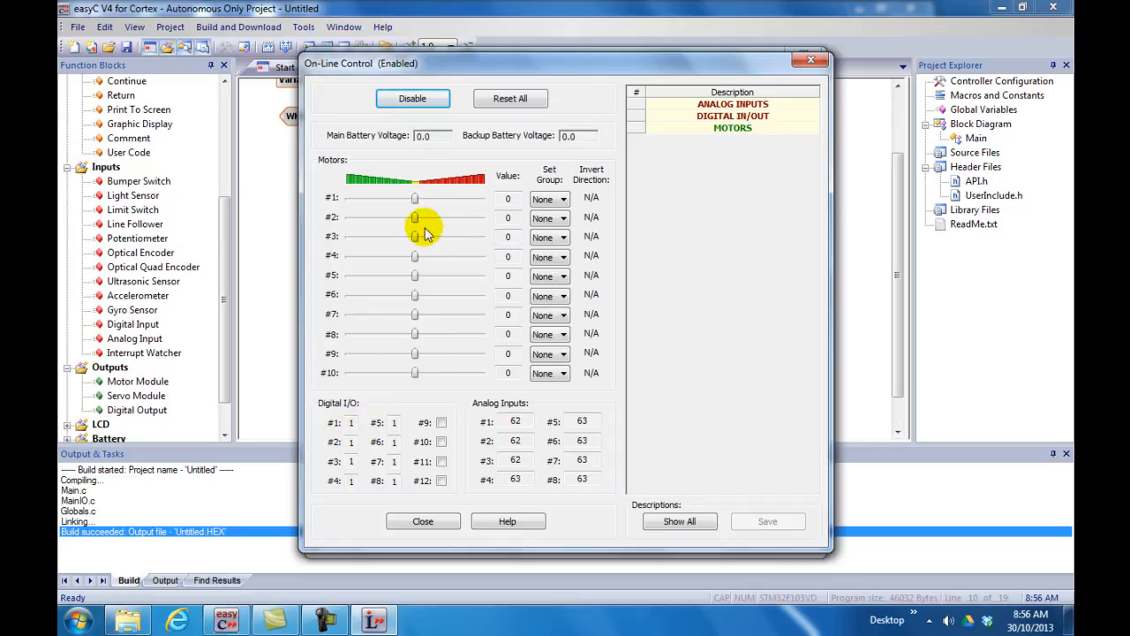
{"action": "left_click", "coordinate": [423, 521]}
{"action": "left_click", "coordinate": [803, 54]}
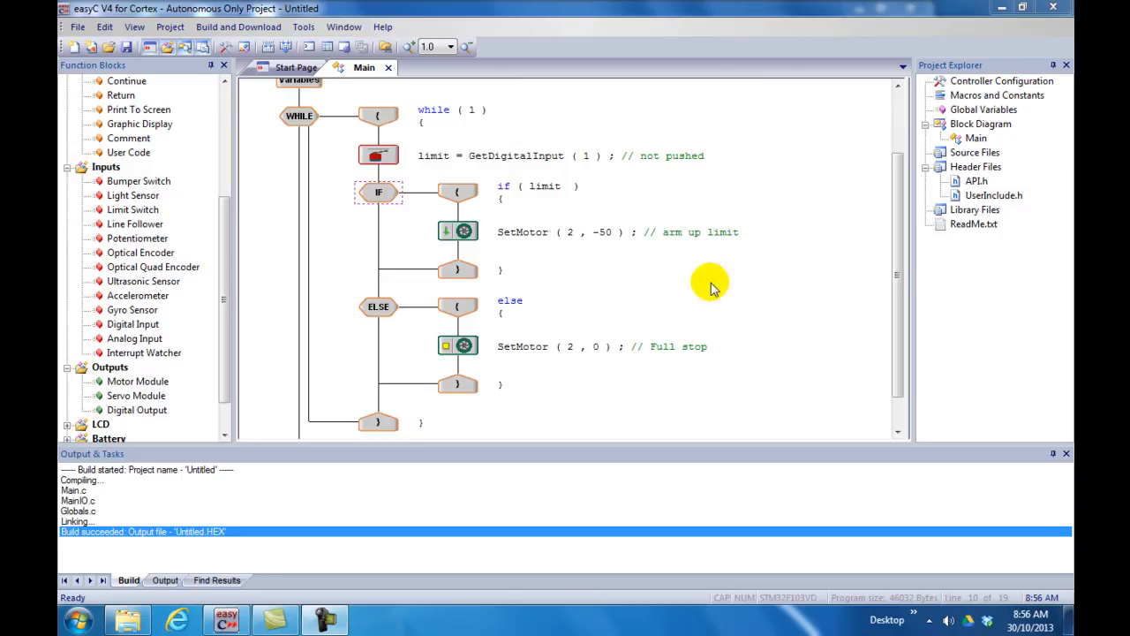
{"action": "left_click", "coordinate": [333, 618]}
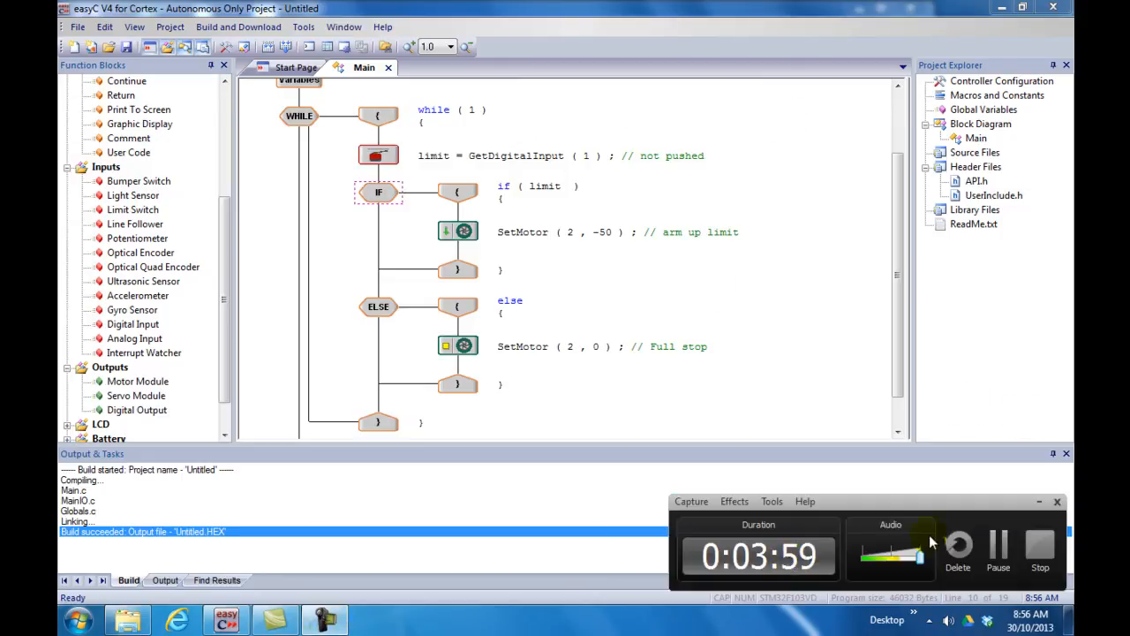